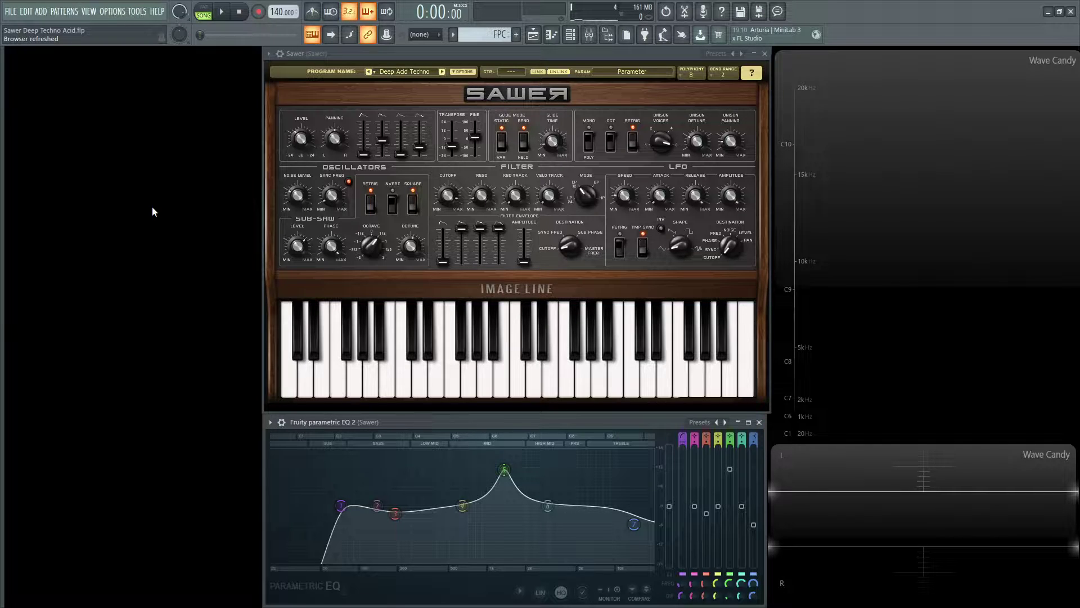
- Play the acid techno project and view its arrangement in the Playlist, stopping playback before hiding the arrangement
{"action": "key", "text": "space"}
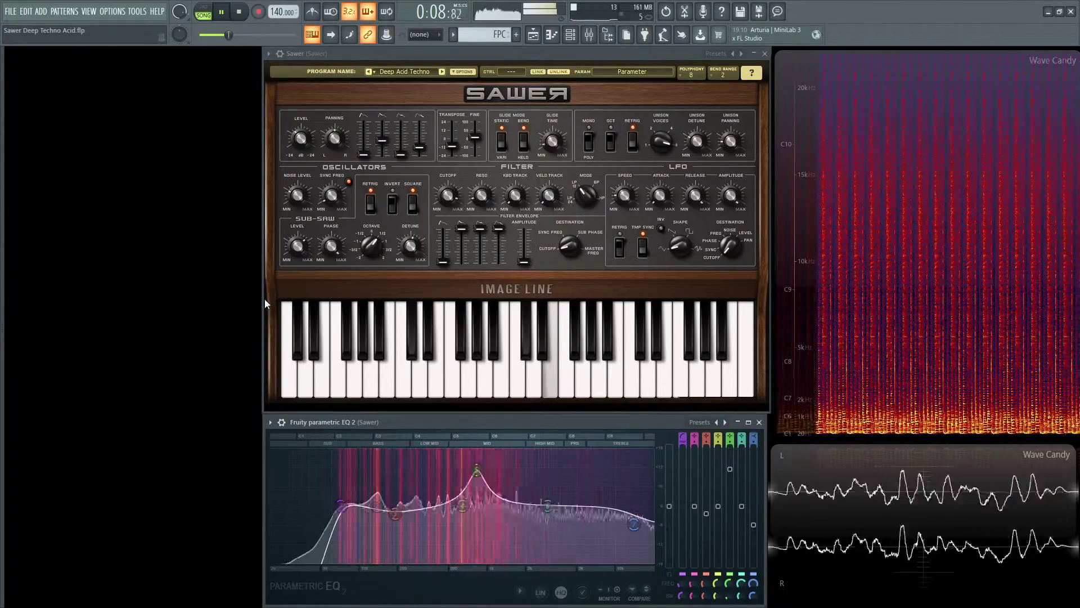
{"action": "key", "text": "F5"}
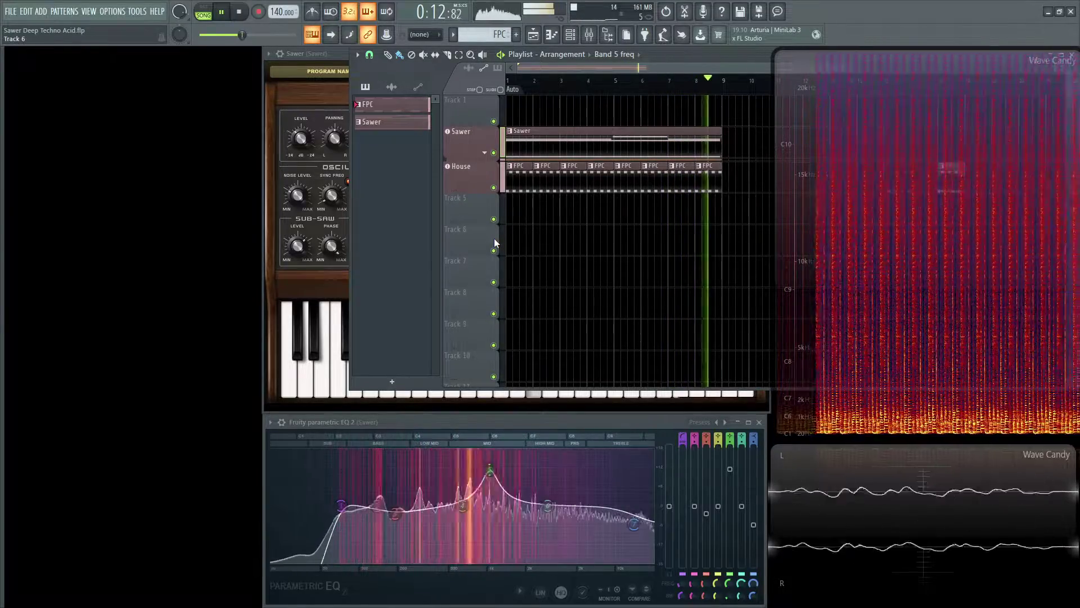
{"action": "key", "text": "space"}
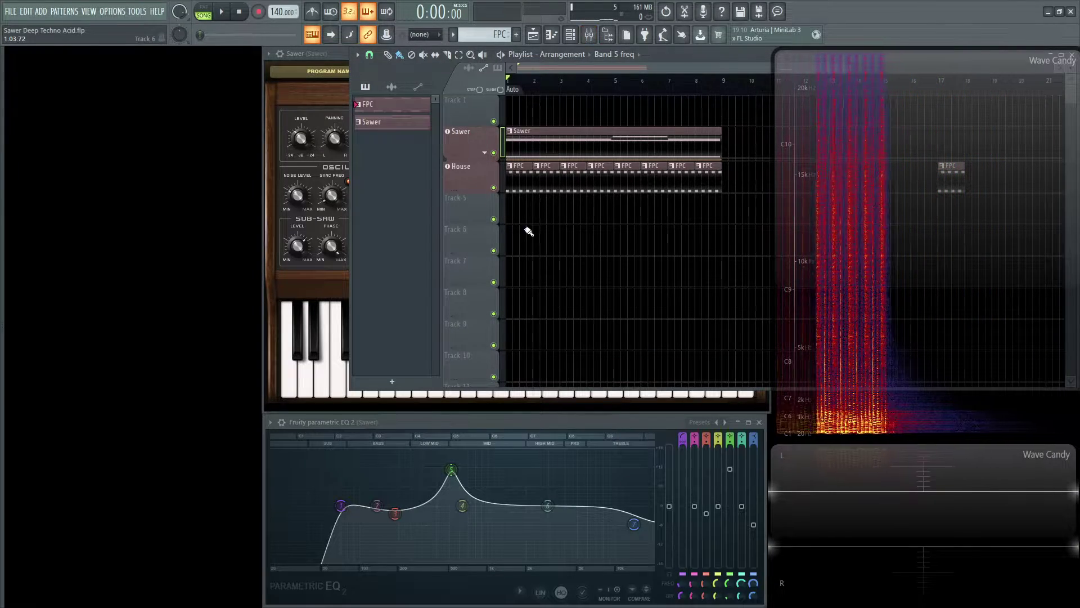
{"action": "key", "text": "F5"}
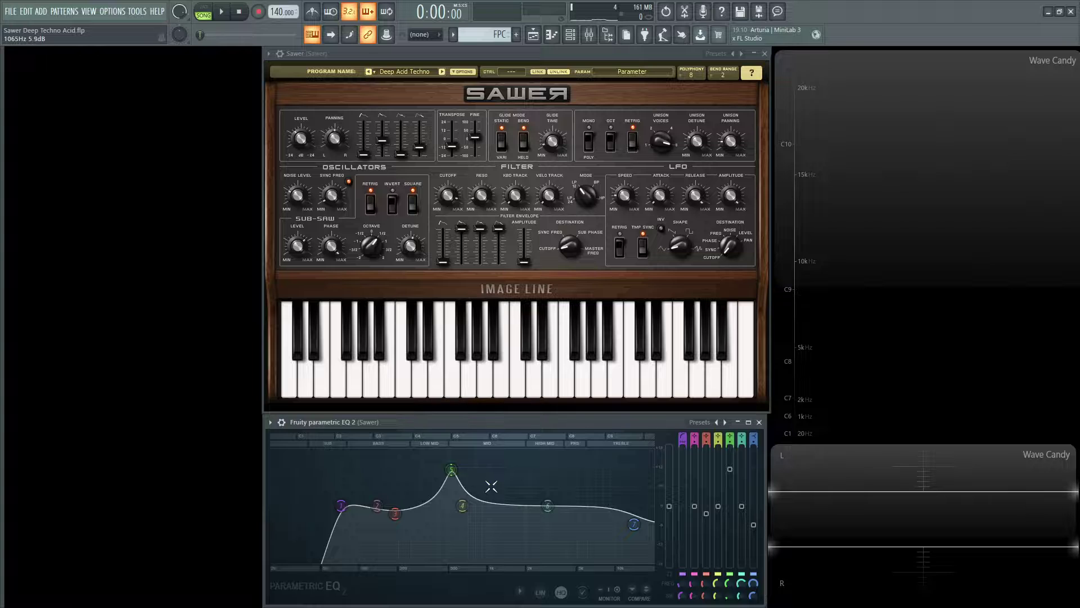
- Expand the Sawer track group in the Playlist, mute the Band 5 freq automation track and audition the result
{"action": "key", "text": "F5"}
{"action": "left_click", "coordinate": [486, 154]}
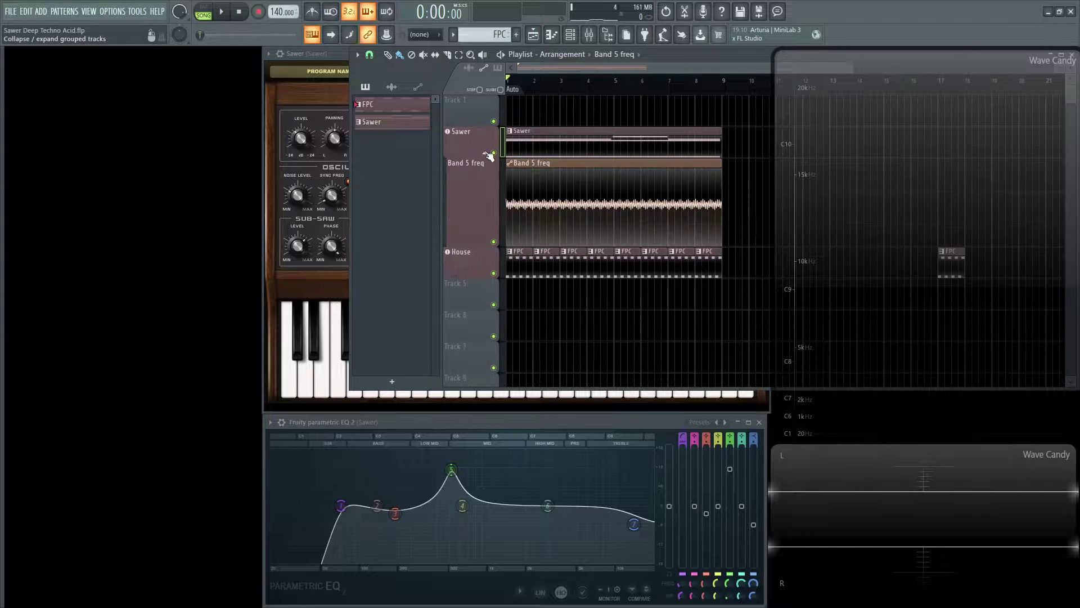
{"action": "left_click", "coordinate": [494, 242]}
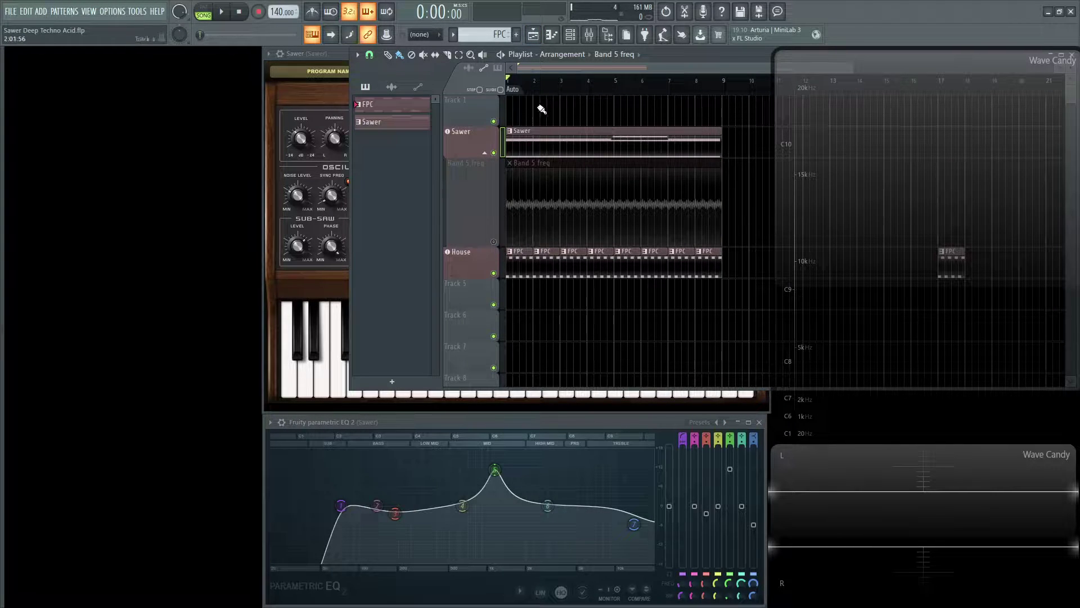
{"action": "key", "text": "space"}
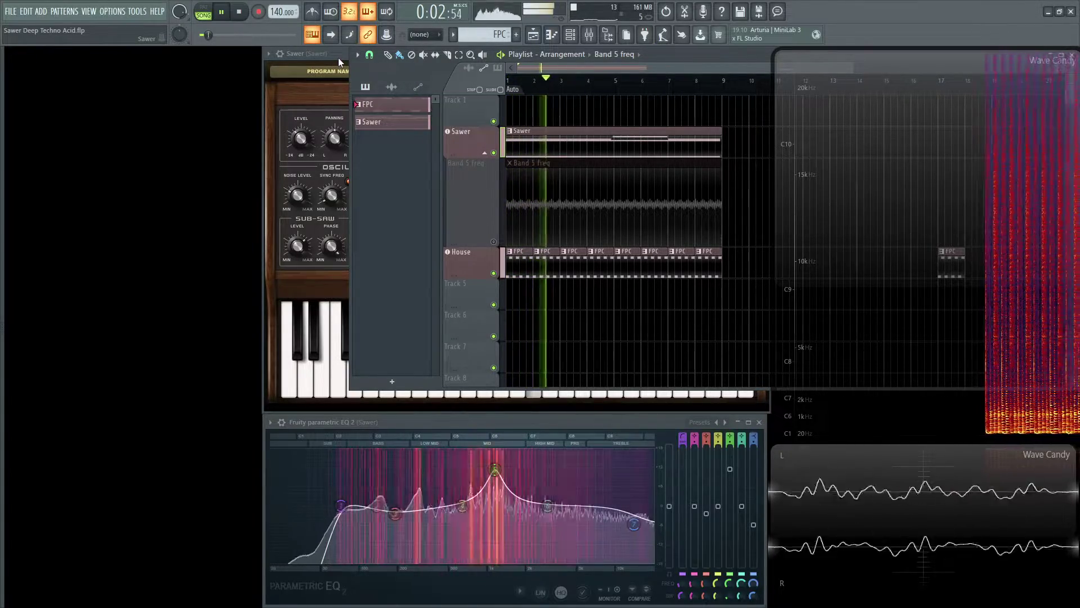
{"action": "key", "text": "space"}
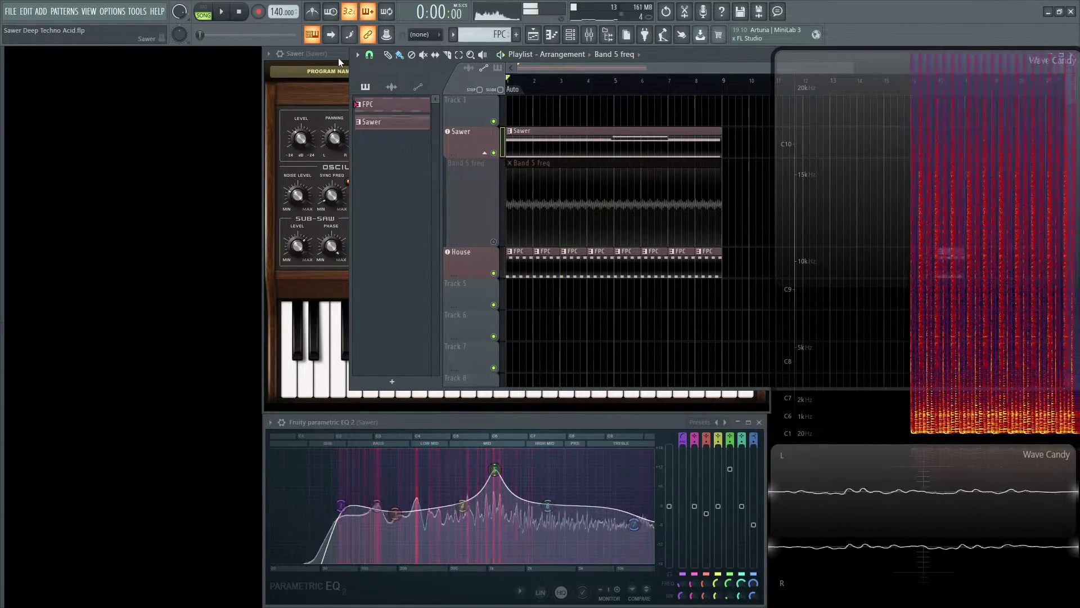
- Audition with the Band 5 freq automation re-enabled for comparison, mute it again and collapse the Sawer track group
{"action": "left_click", "coordinate": [494, 243]}
{"action": "key", "text": "space"}
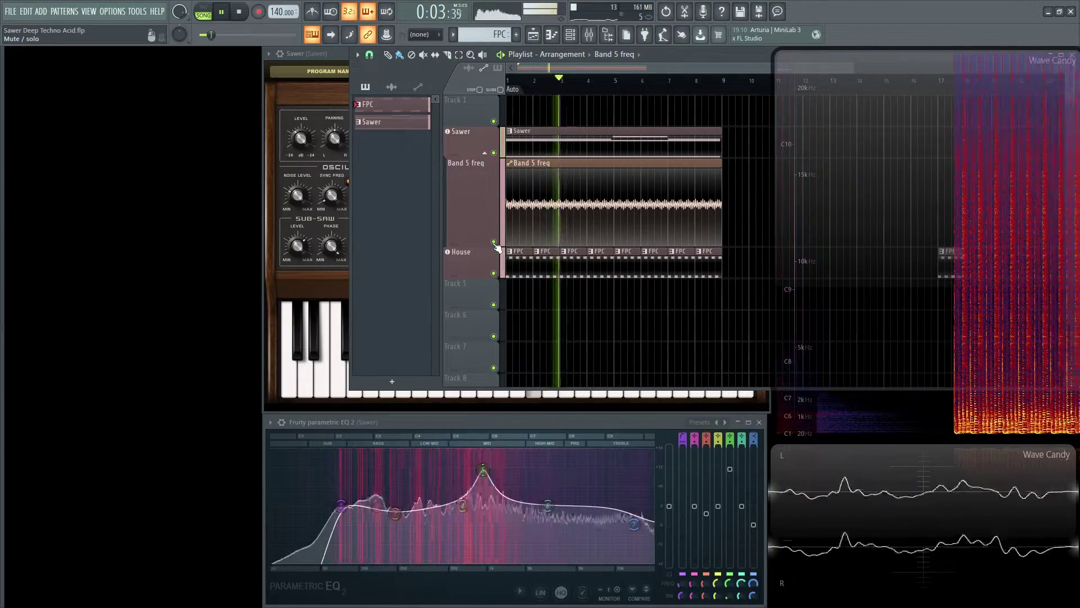
{"action": "left_click", "coordinate": [494, 242]}
{"action": "key", "text": "space"}
{"action": "left_click", "coordinate": [485, 152]}
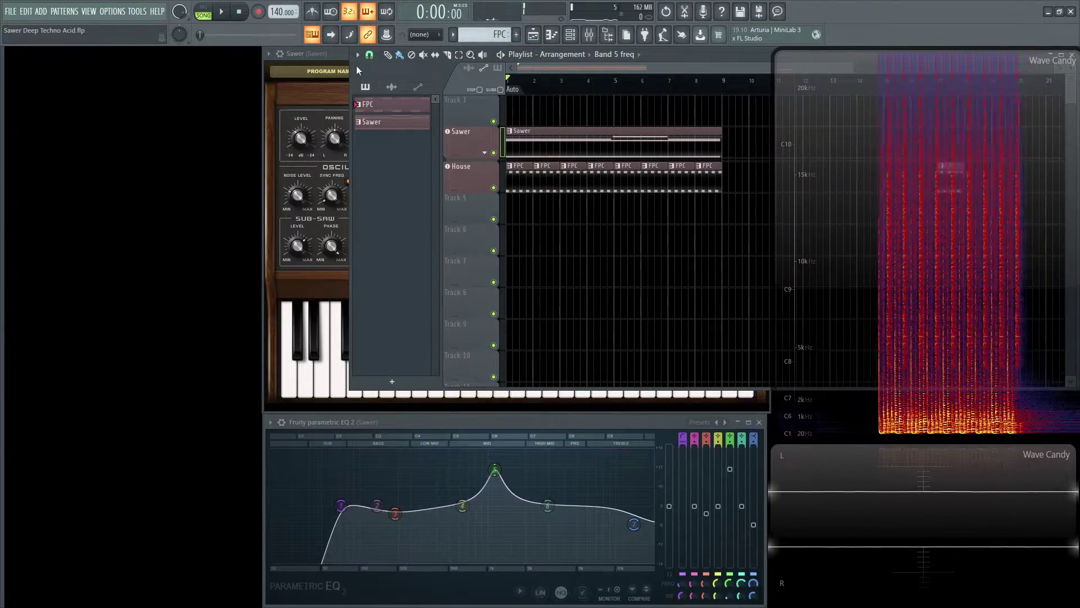
- Bring the Sawer synth to the front, examine its master level, panning and release, and audition the pattern
{"action": "left_click", "coordinate": [337, 53]}
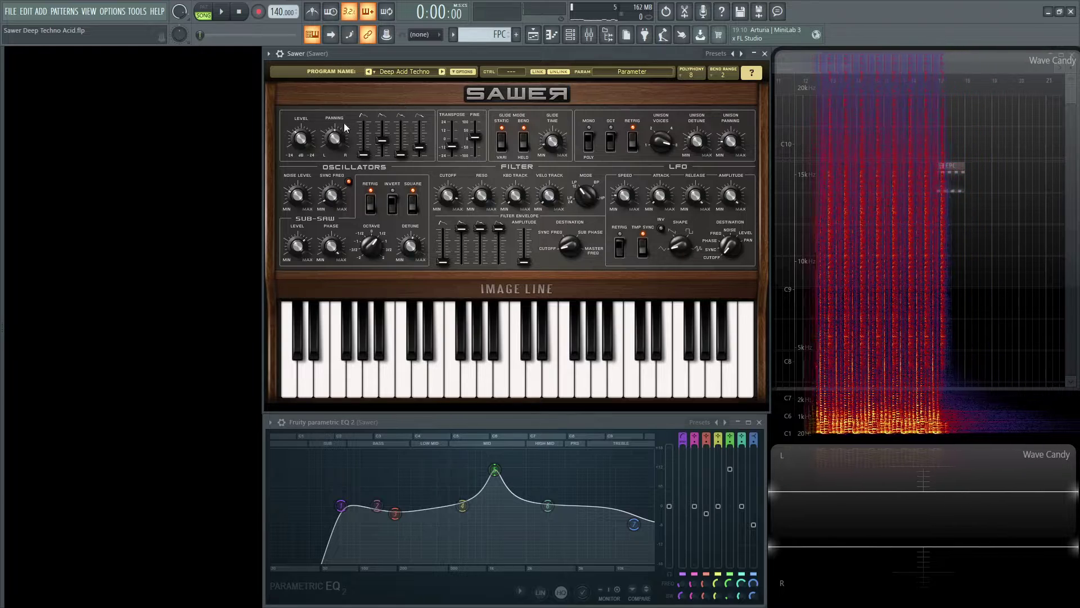
{"action": "left_click", "coordinate": [305, 141]}
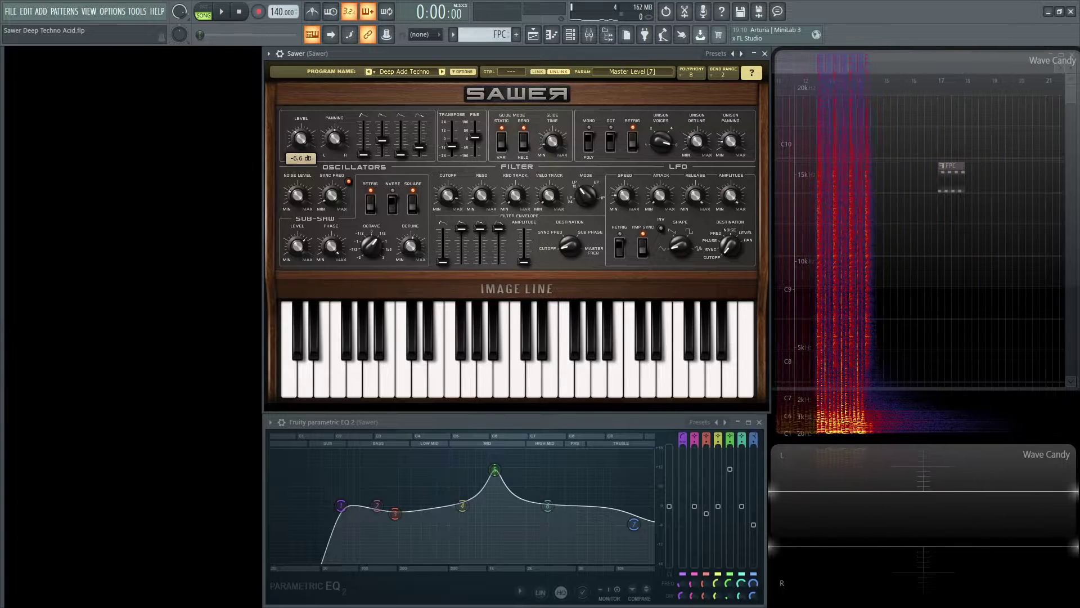
{"action": "left_click", "coordinate": [334, 145]}
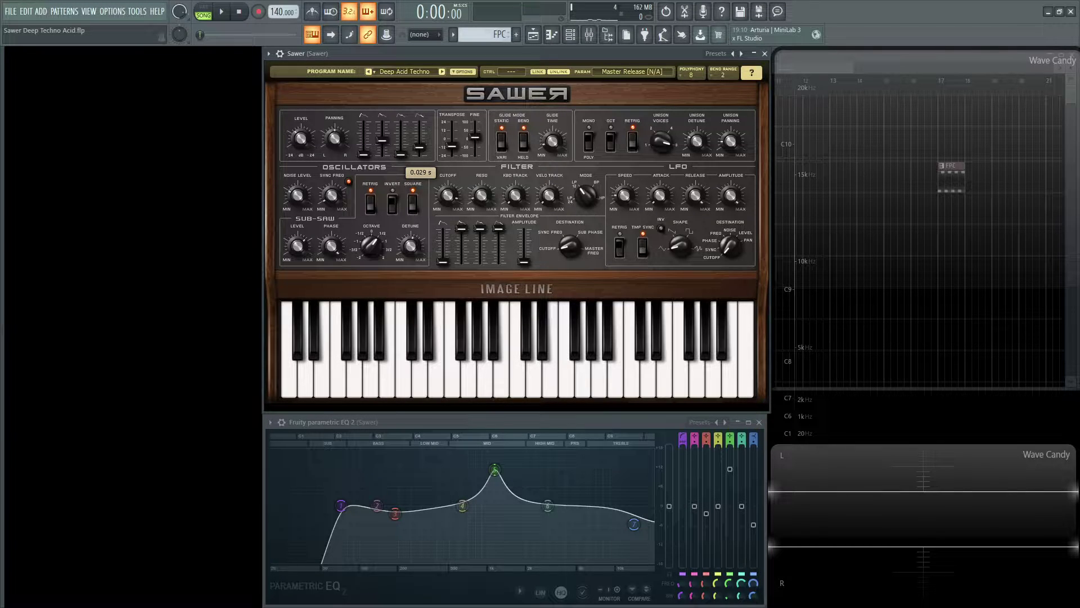
{"action": "key", "text": "space"}
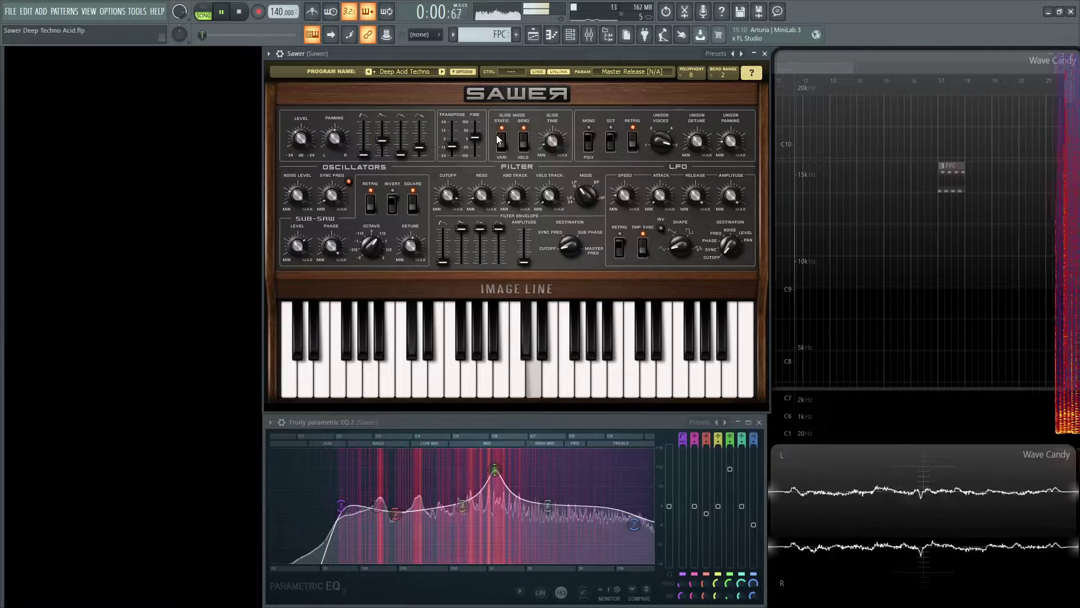
{"action": "key", "text": "space"}
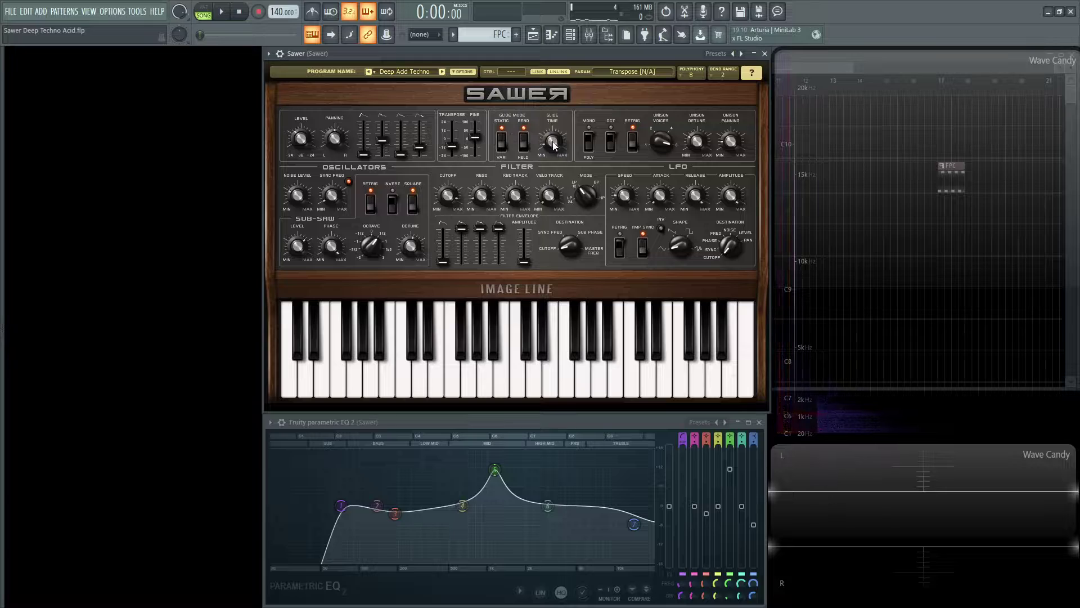
- Audition the pattern and a few test notes while examining Sawer's glide time and unison retrigger settings
{"action": "key", "text": "space"}
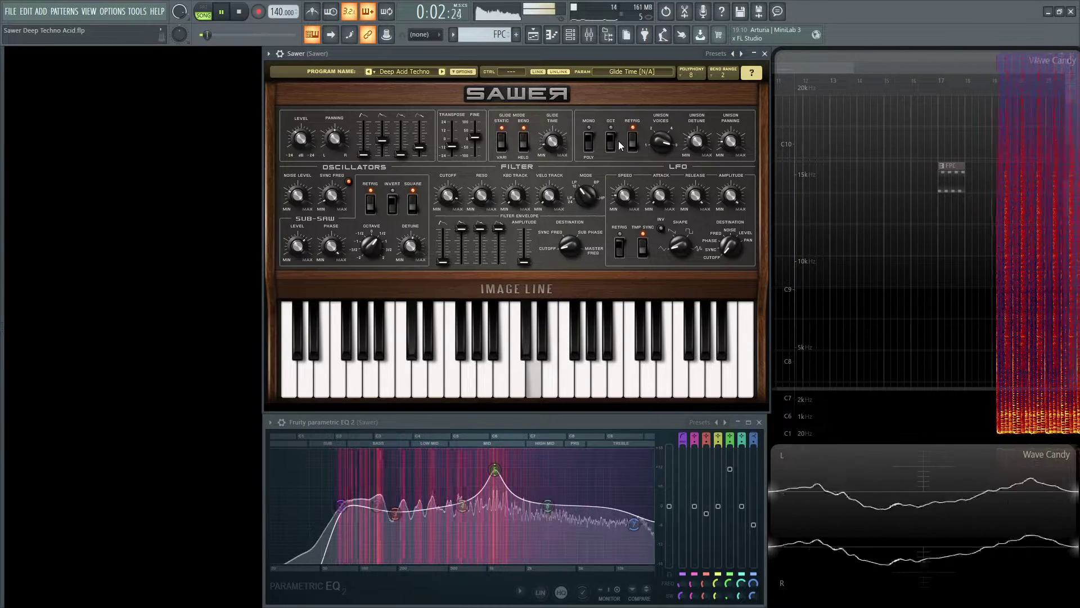
{"action": "key", "text": "space"}
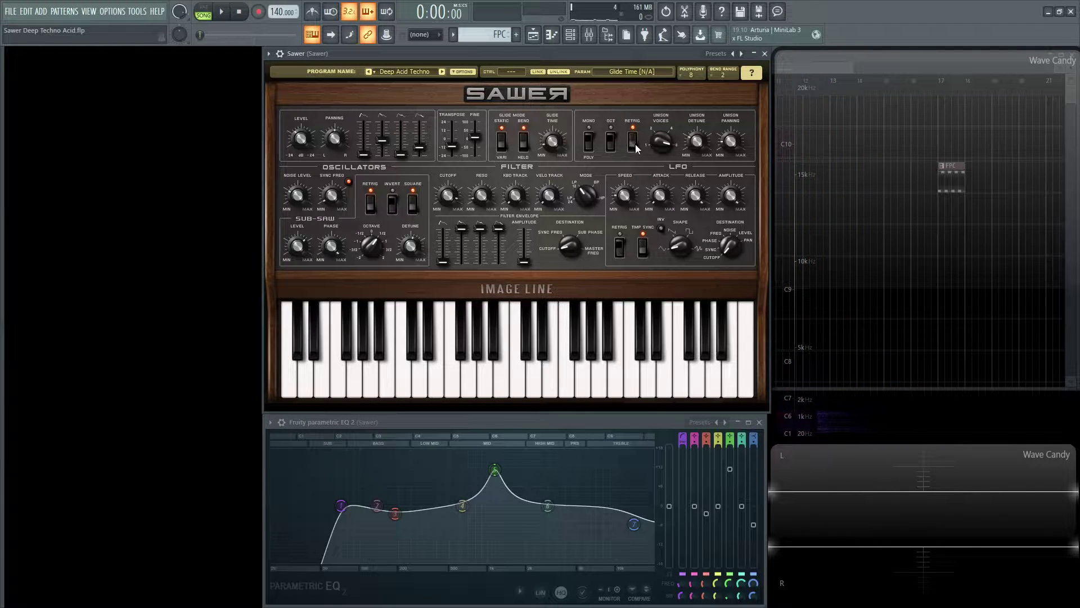
{"action": "key", "text": "g"}
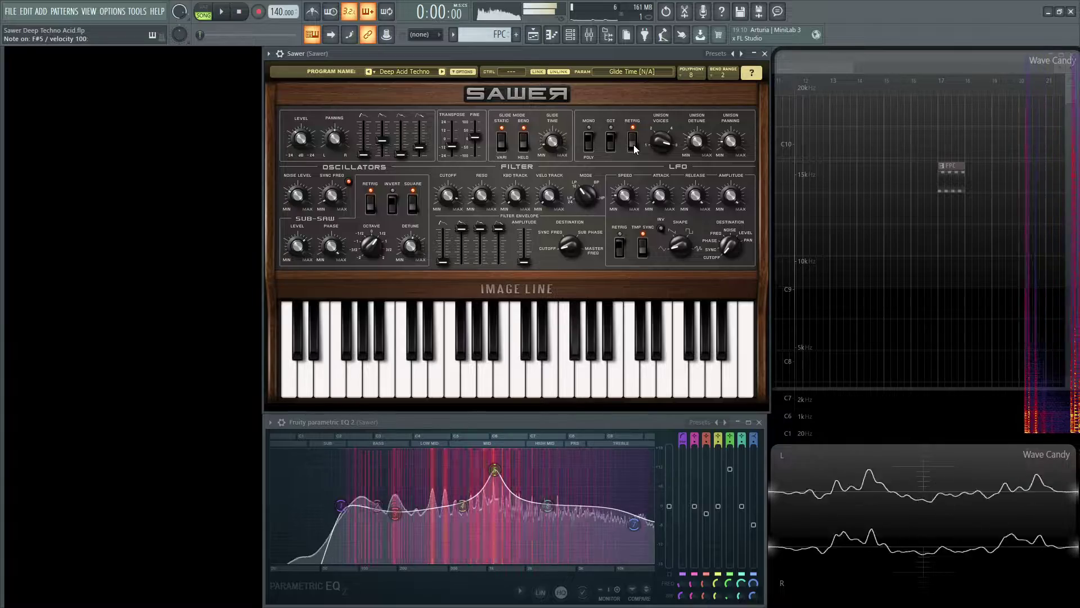
{"action": "left_click", "coordinate": [634, 149]}
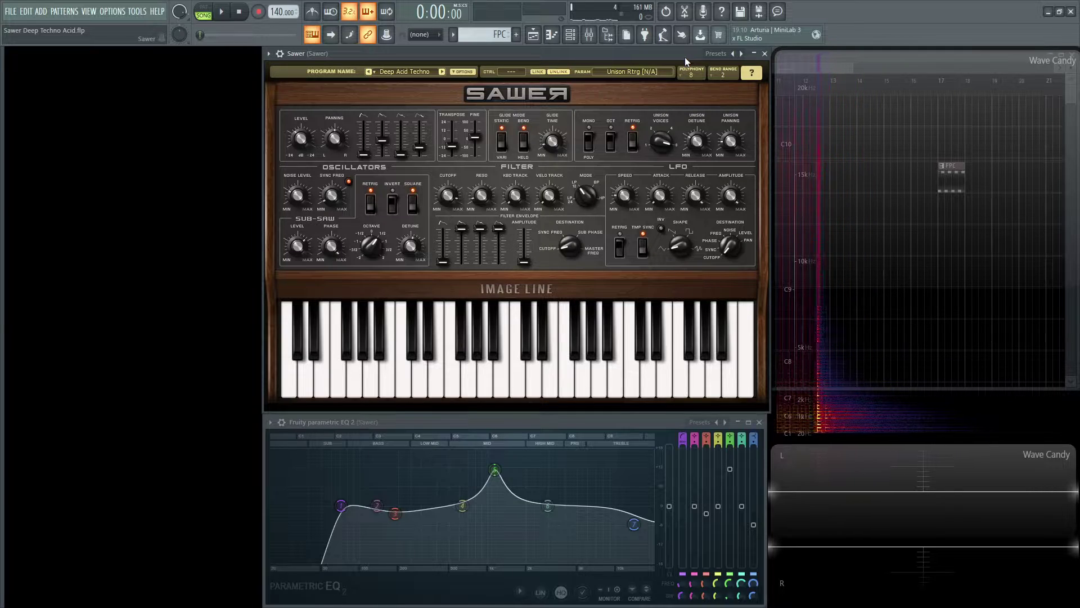
- Examine Sawer's unison detune and unison panning values and audition the pattern
{"action": "left_click", "coordinate": [696, 142]}
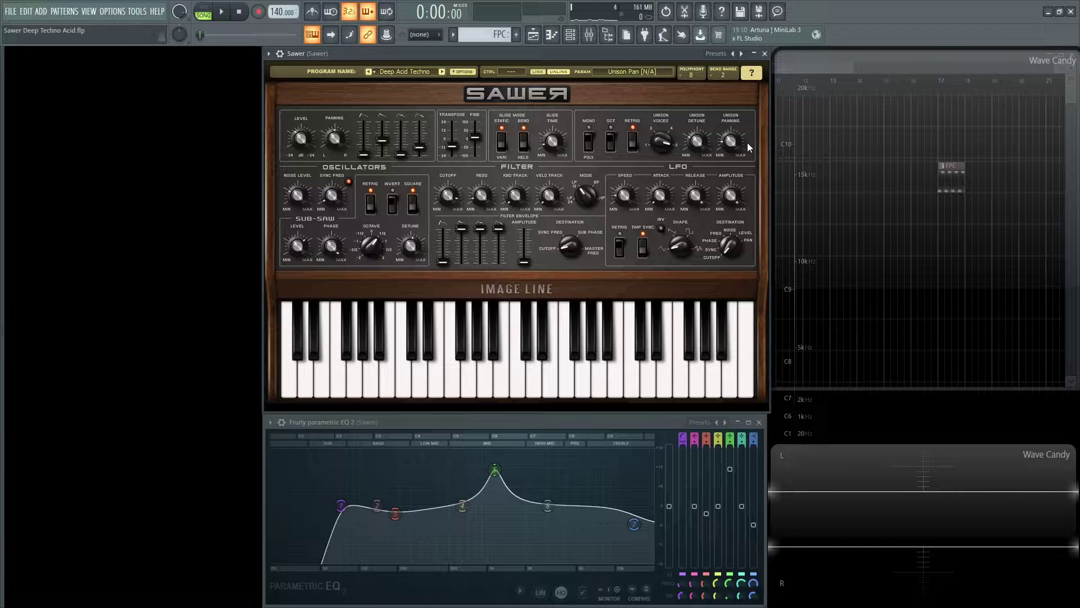
{"action": "left_click", "coordinate": [730, 135]}
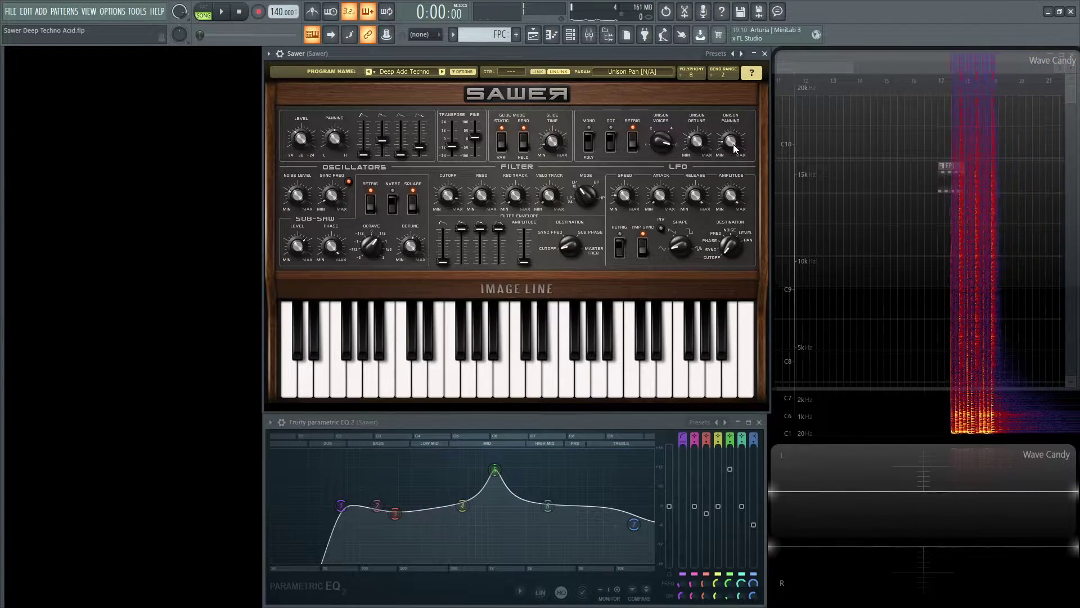
{"action": "key", "text": "space"}
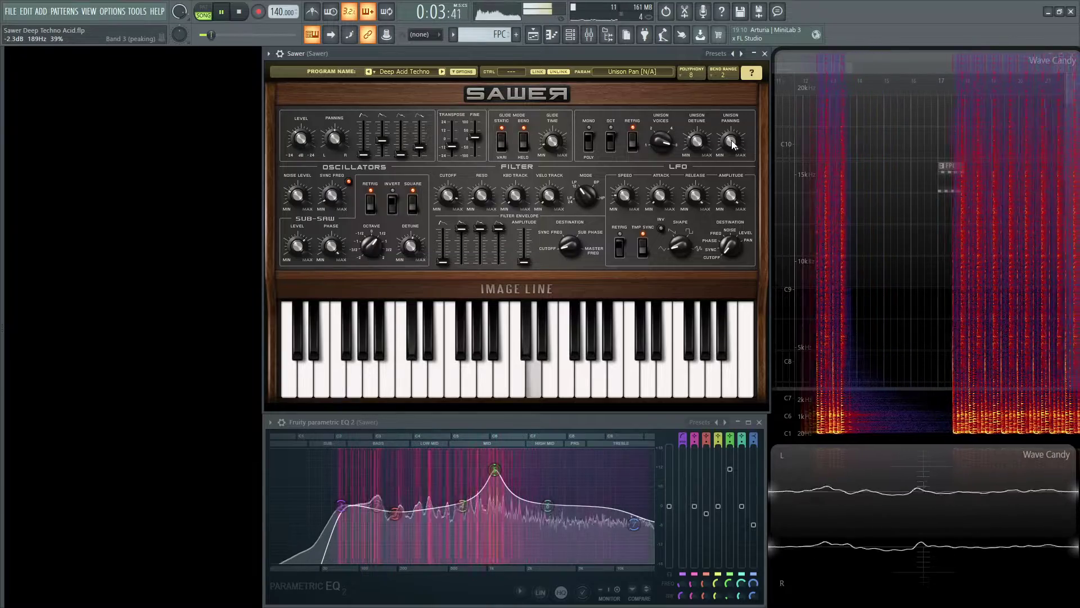
{"action": "key", "text": "space"}
{"action": "mouse_move", "coordinate": [733, 145]}
{"action": "left_mouse_down"}
{"action": "mouse_move", "coordinate": [733, 132]}
{"action": "mouse_move", "coordinate": [734, 145]}
{"action": "left_mouse_up"}
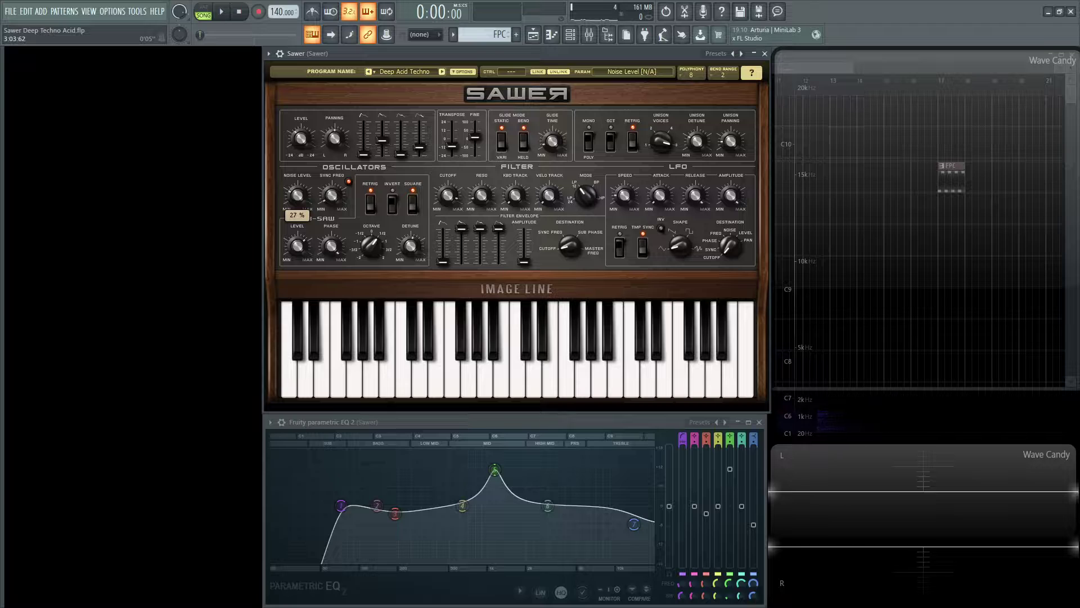
- Check the oscillator sync frequency and compare test notes with oscillator sync switched off and back on
{"action": "left_click_drag", "start_coordinate": [333, 200], "coordinate": [333, 200]}
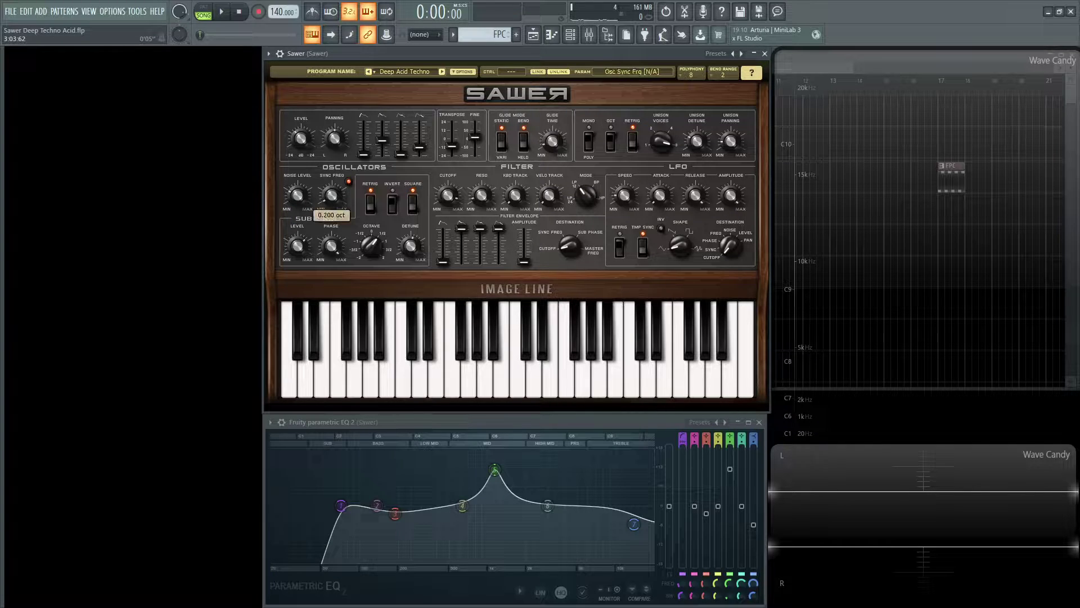
{"action": "left_click", "coordinate": [350, 182]}
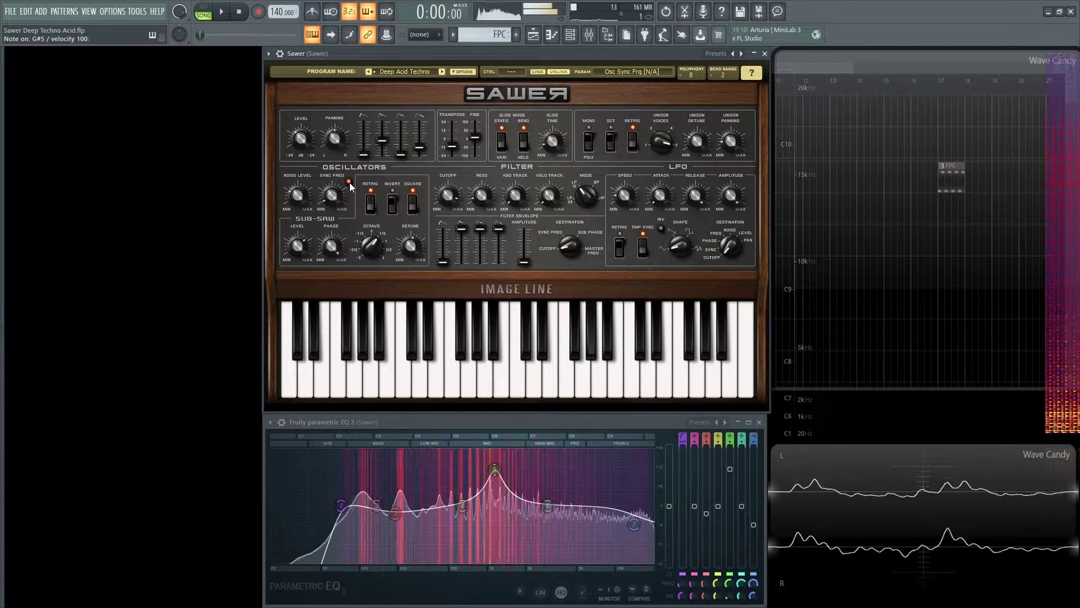
{"action": "left_click", "coordinate": [349, 183]}
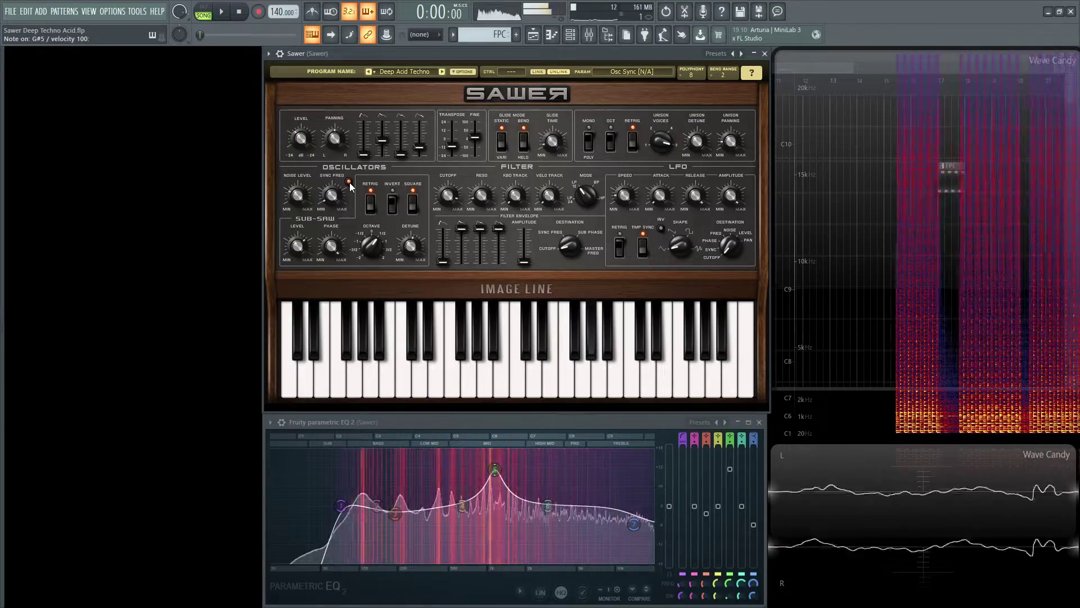
{"action": "left_click", "coordinate": [349, 183]}
{"action": "left_click", "coordinate": [349, 182]}
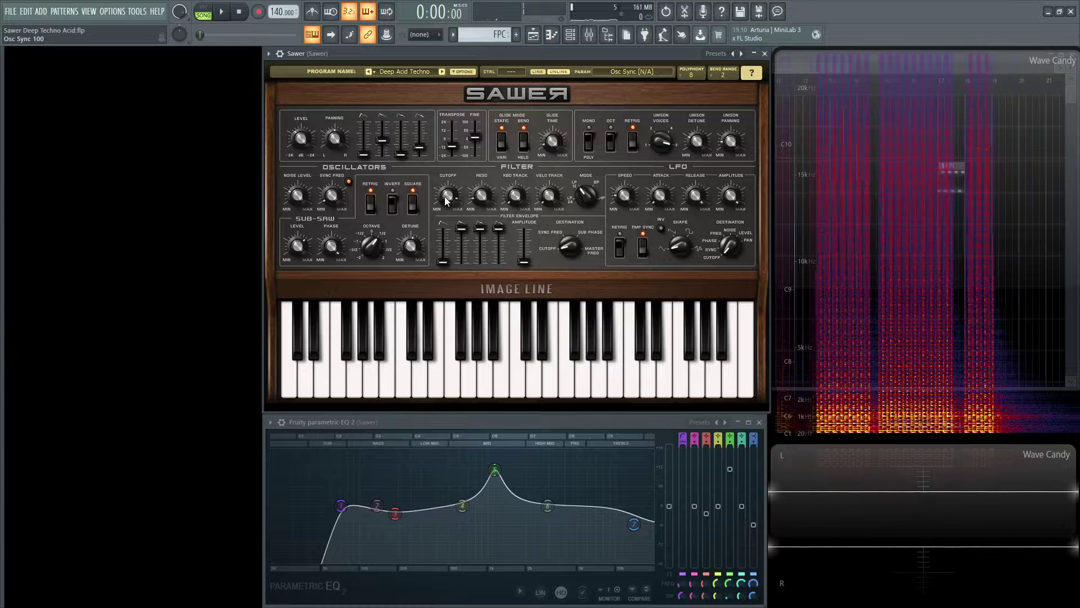
- Examine the sub-saw level, phase and detune values and audition the pattern
{"action": "left_click", "coordinate": [301, 248]}
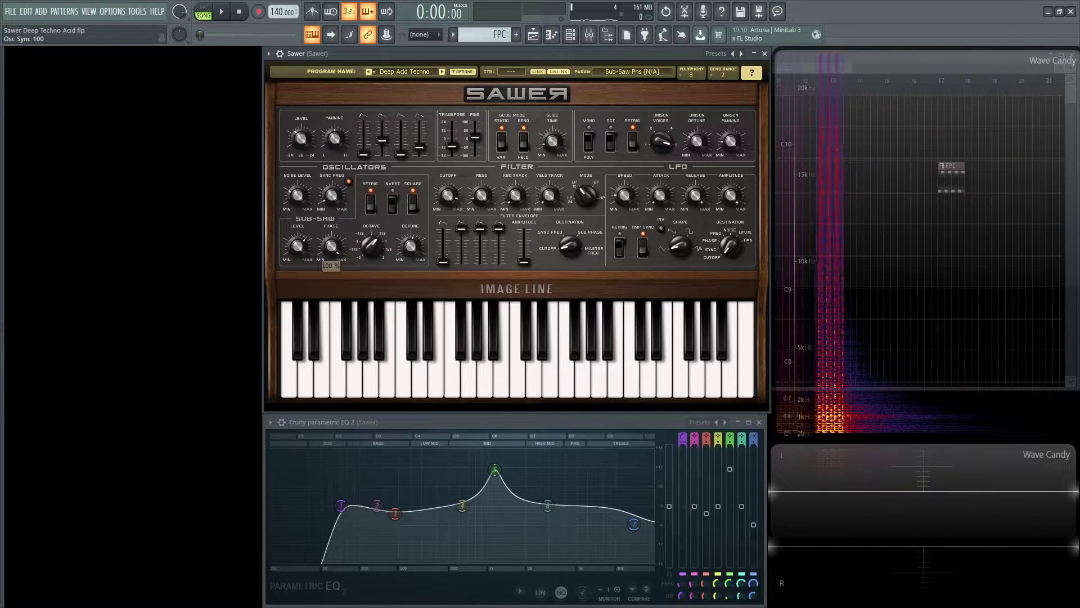
{"action": "left_click", "coordinate": [331, 245]}
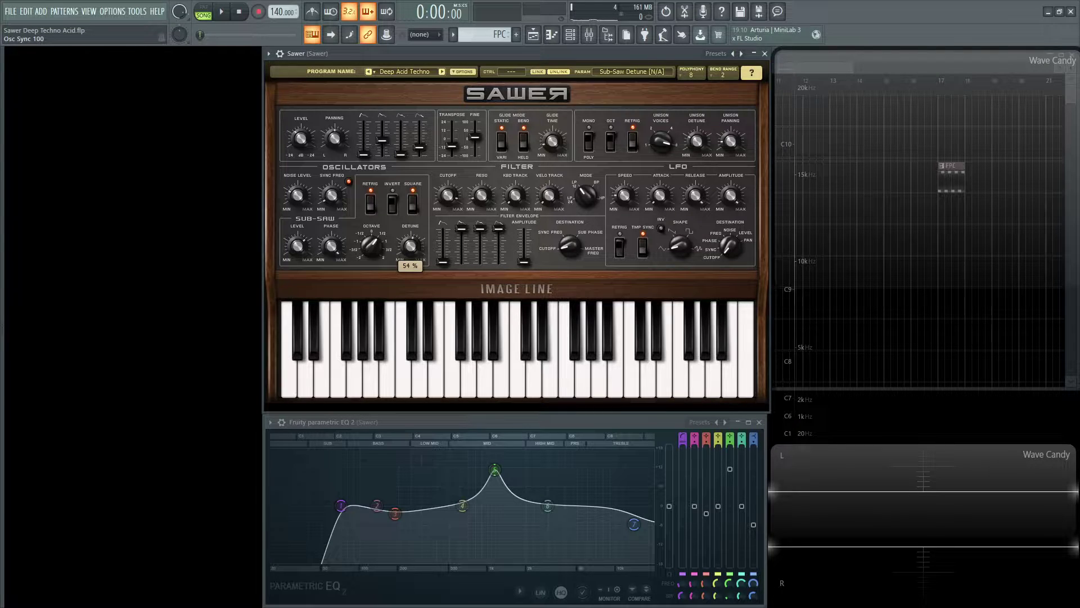
{"action": "key", "text": "space"}
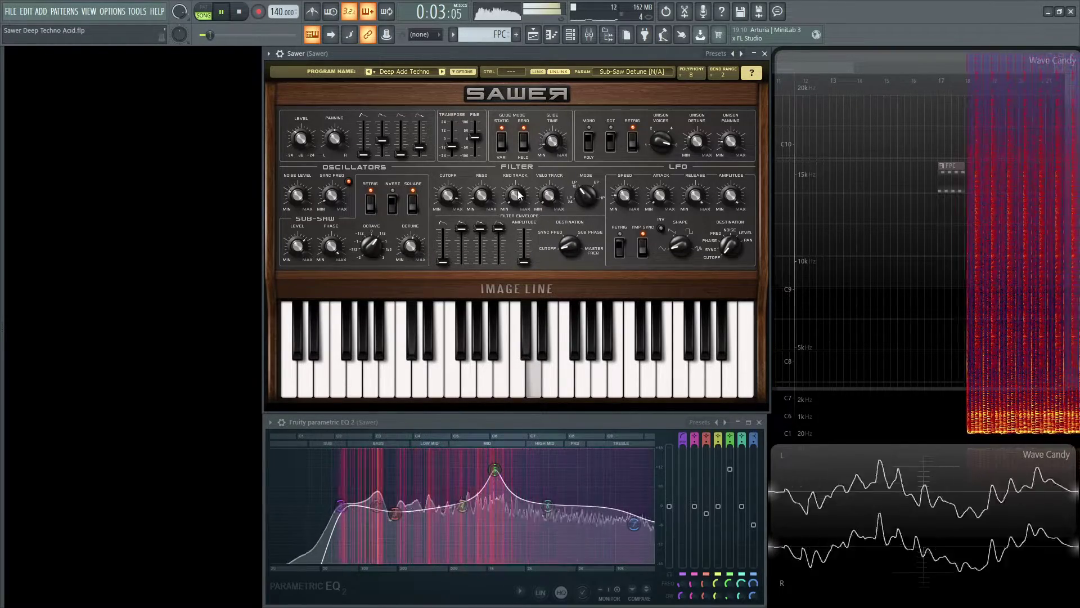
{"action": "key", "text": "space"}
- Examine the filter's cutoff, resonance, keyboard tracking and velocity tracking values
{"action": "left_click", "coordinate": [445, 197]}
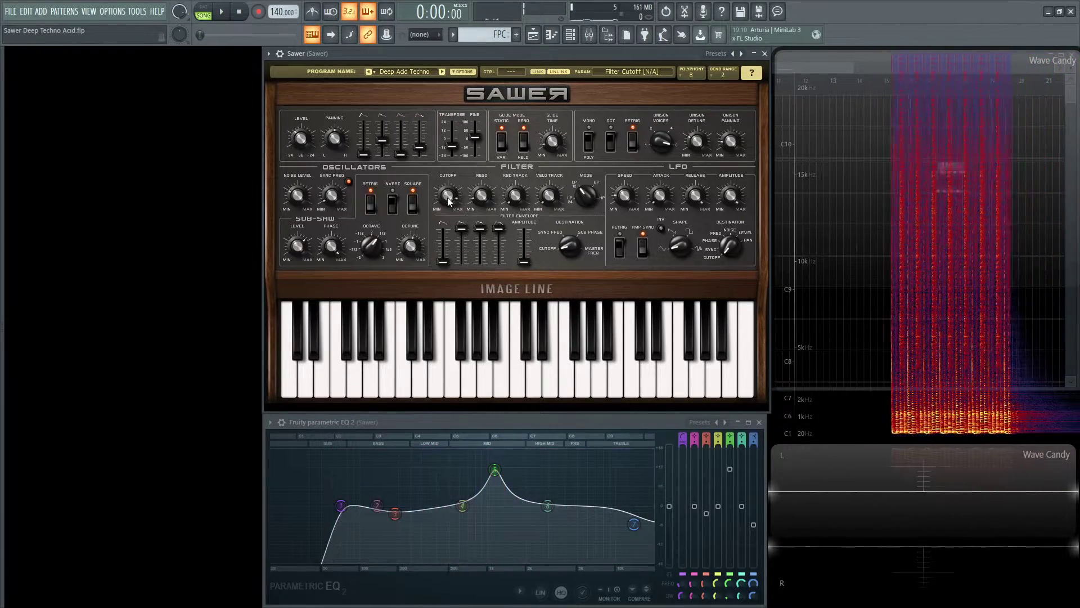
{"action": "left_click", "coordinate": [483, 195]}
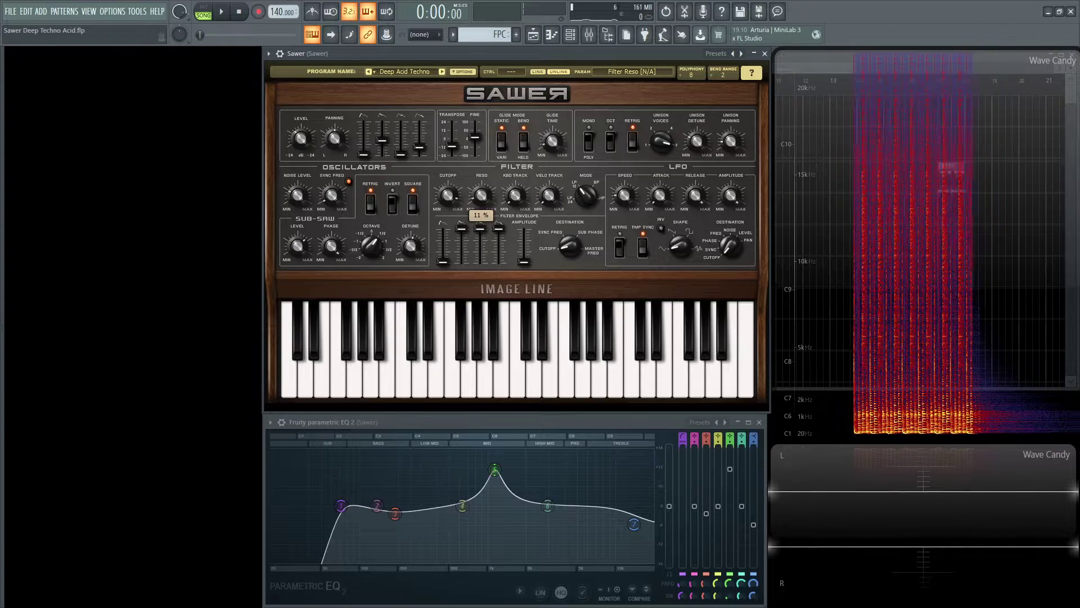
{"action": "left_click", "coordinate": [515, 195]}
{"action": "left_click", "coordinate": [541, 196]}
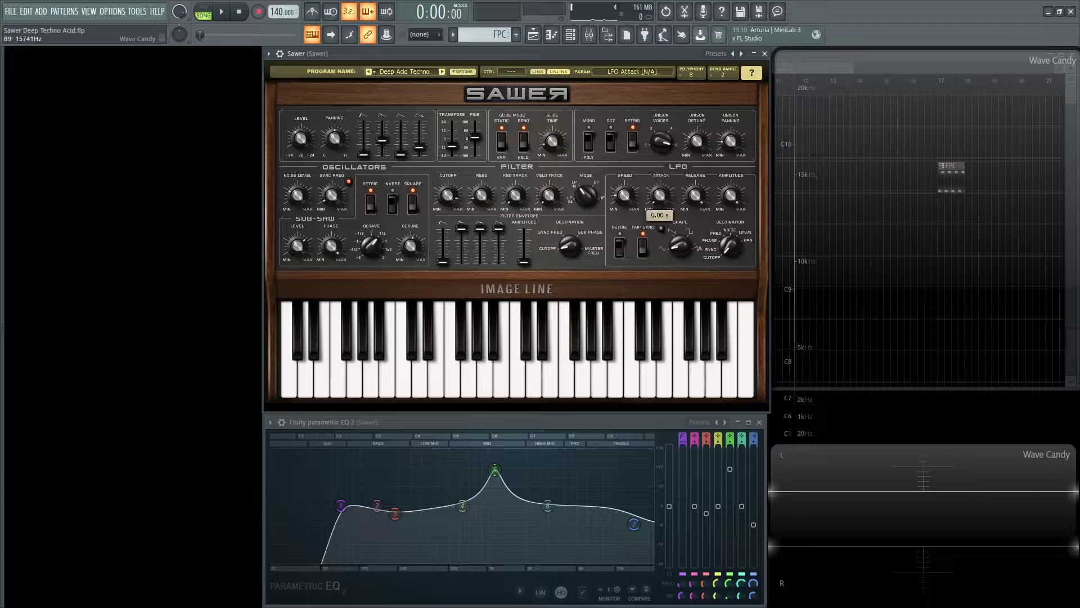
- Examine the LFO's release and amplitude values and audition the pattern
{"action": "left_click", "coordinate": [685, 197]}
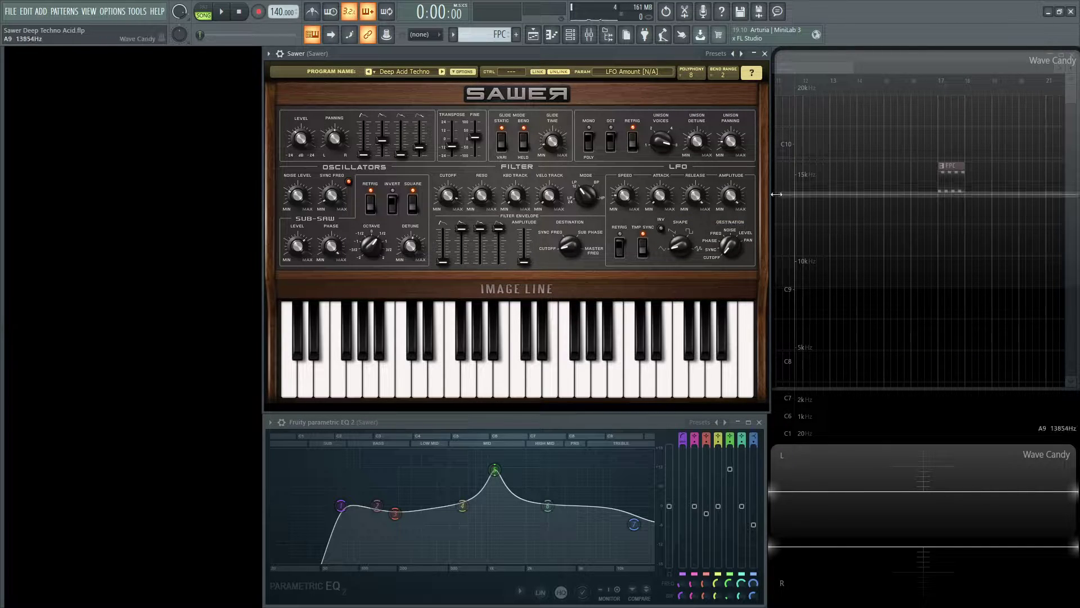
{"action": "key", "text": "space"}
{"action": "key", "text": "space"}
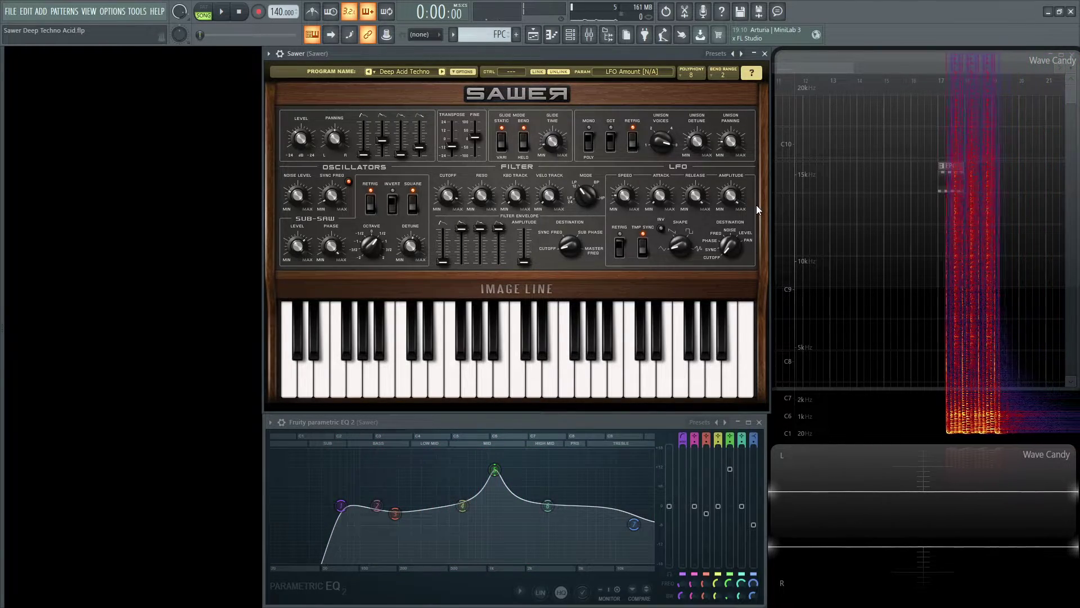
- Audition the Sawer pattern and check the LFO amplitude value
{"action": "key", "text": "space"}
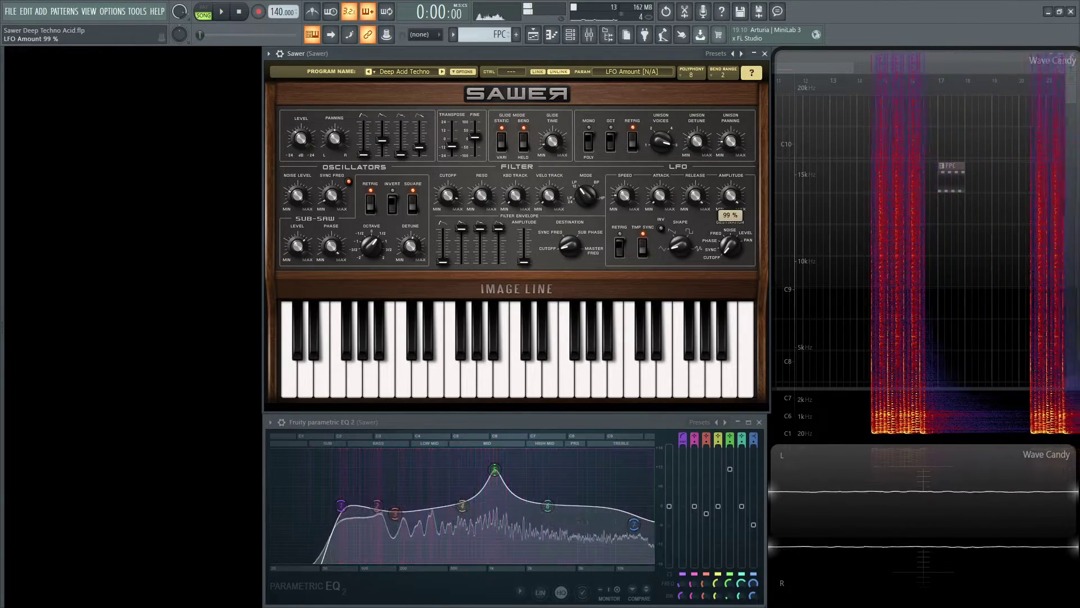
{"action": "key", "text": "space"}
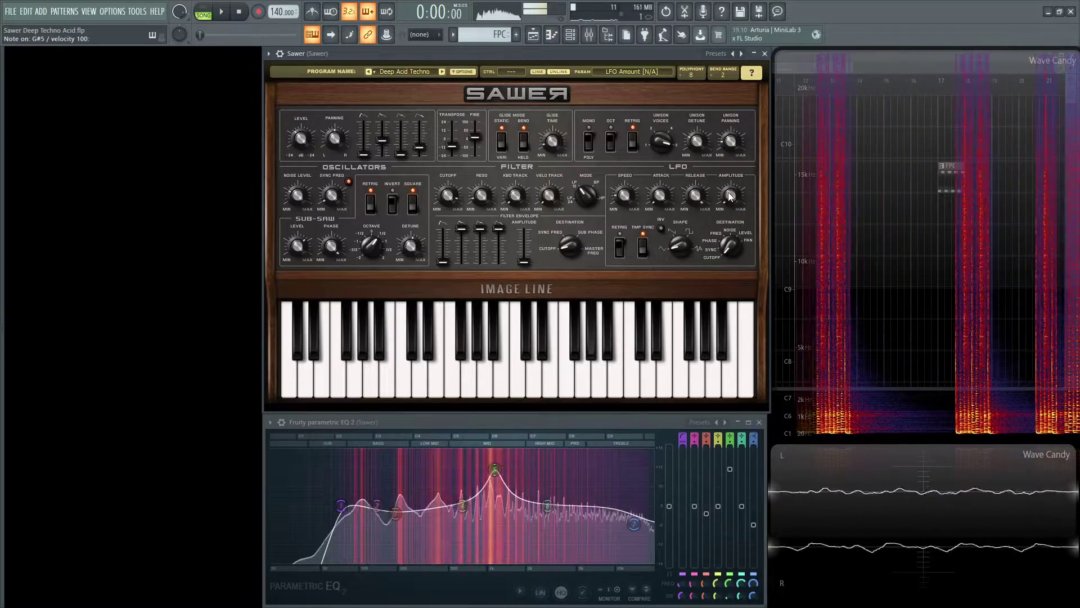
{"action": "left_click_drag", "start_coordinate": [728, 197], "coordinate": [728, 198]}
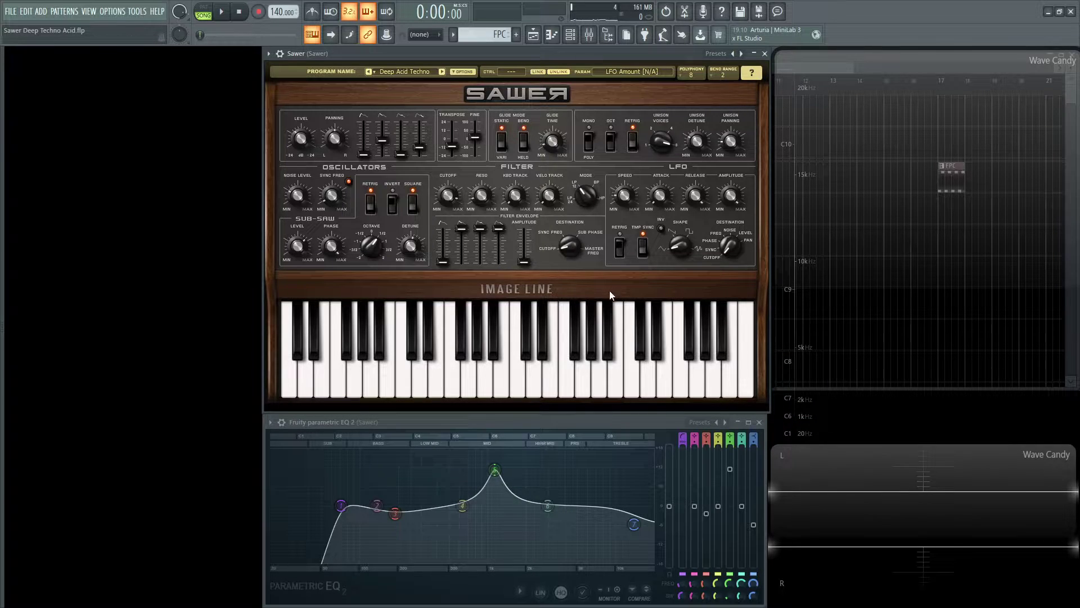
- Show Sawer's effects section and examine the chorus depth, rate and mix and the delay settings
{"action": "left_click", "coordinate": [592, 290]}
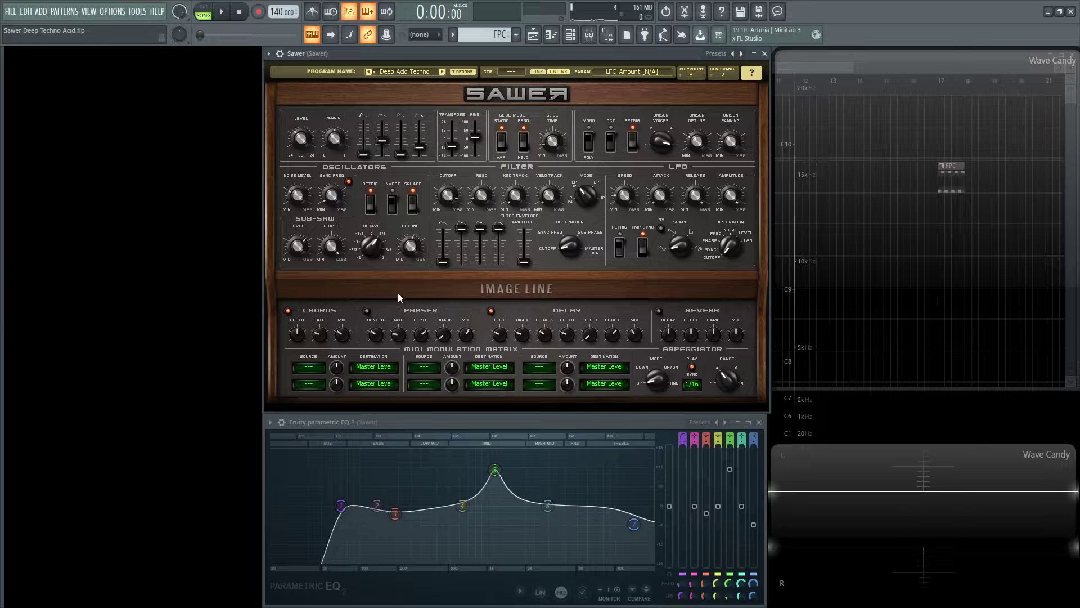
{"action": "left_click", "coordinate": [297, 333]}
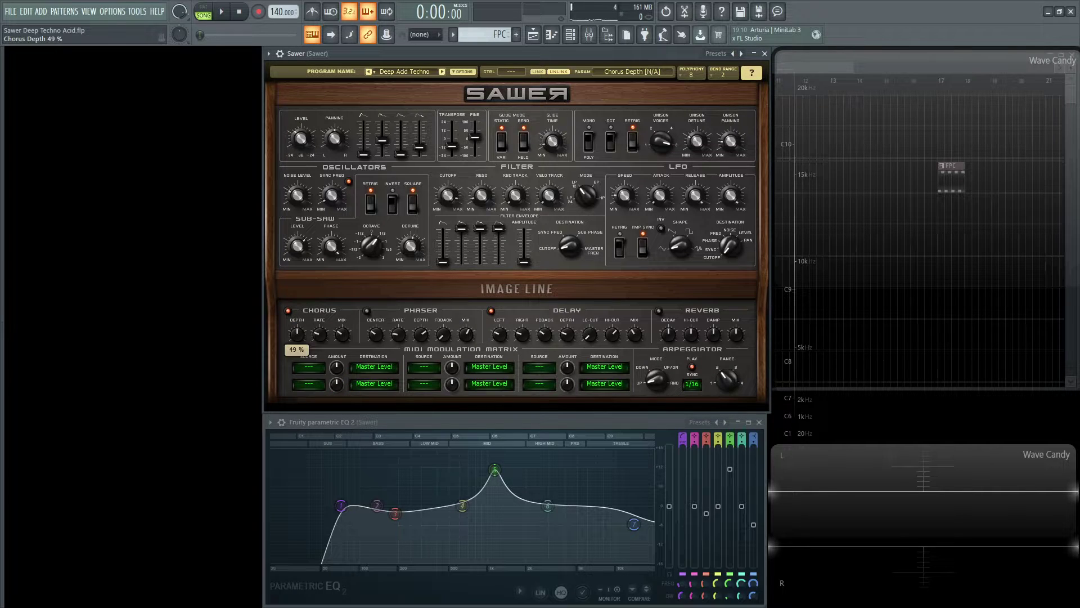
{"action": "left_click", "coordinate": [319, 339]}
{"action": "left_click", "coordinate": [337, 342]}
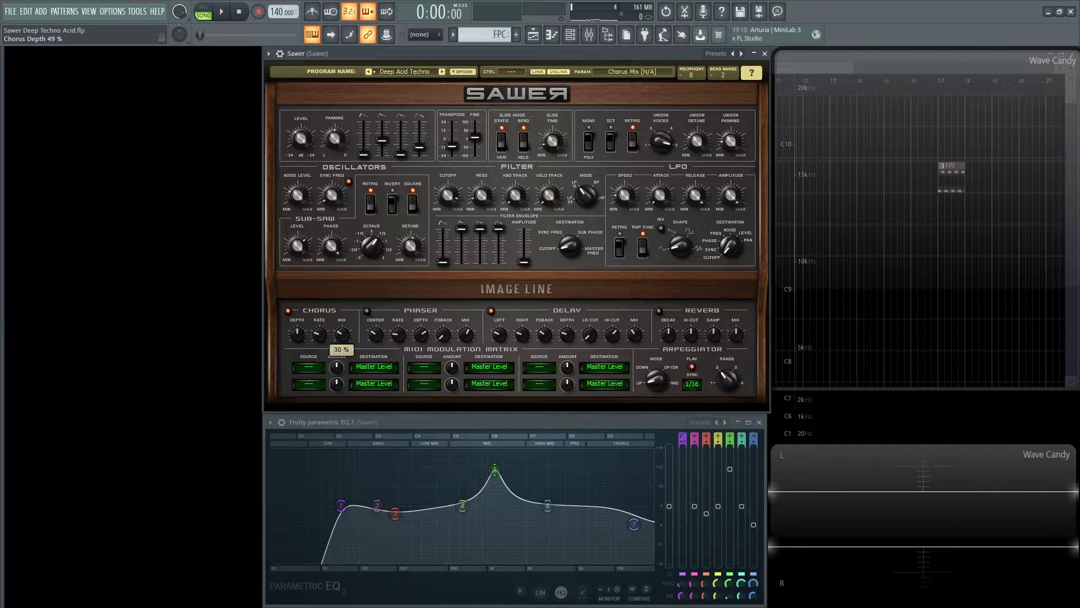
{"action": "left_click", "coordinate": [501, 336]}
{"action": "left_click", "coordinate": [566, 338]}
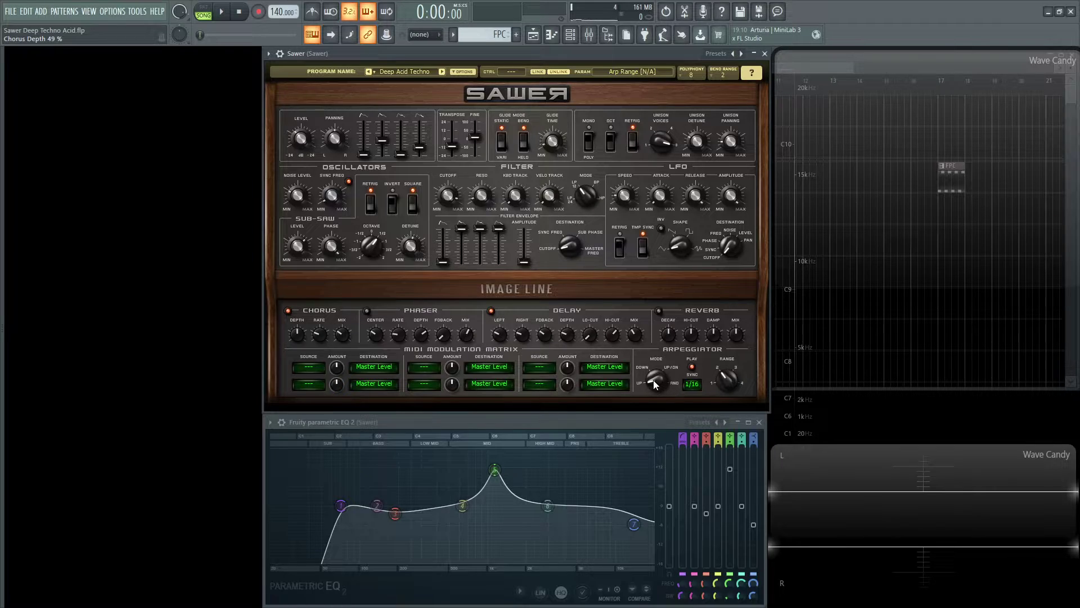
- Bring back Sawer's keyboard view and audition the pattern with the synth's built-in effects
{"action": "left_click", "coordinate": [539, 289]}
{"action": "key", "text": "space"}
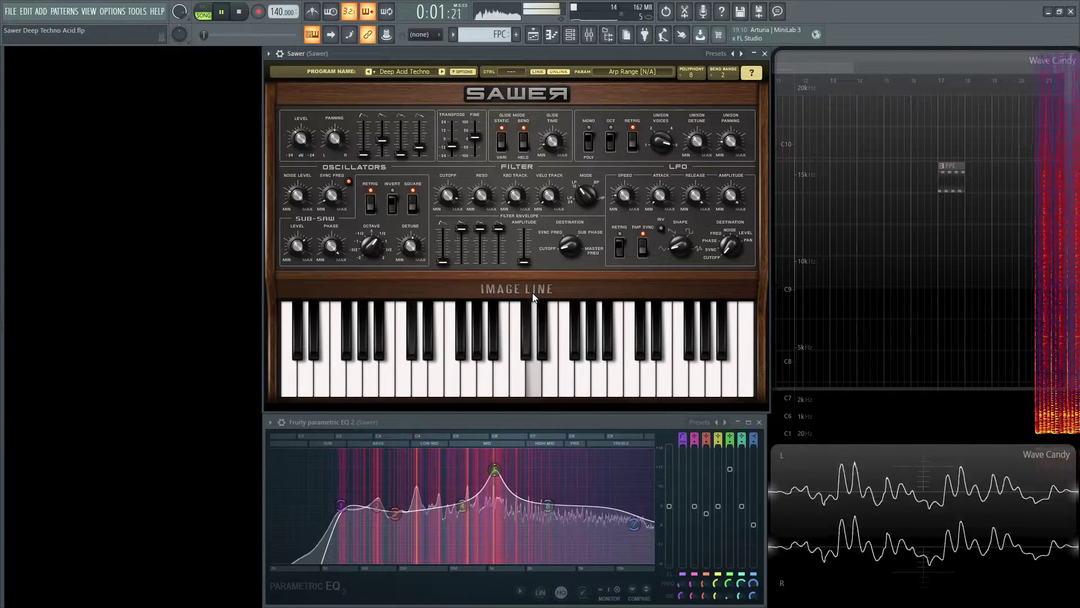
{"action": "key", "text": "space"}
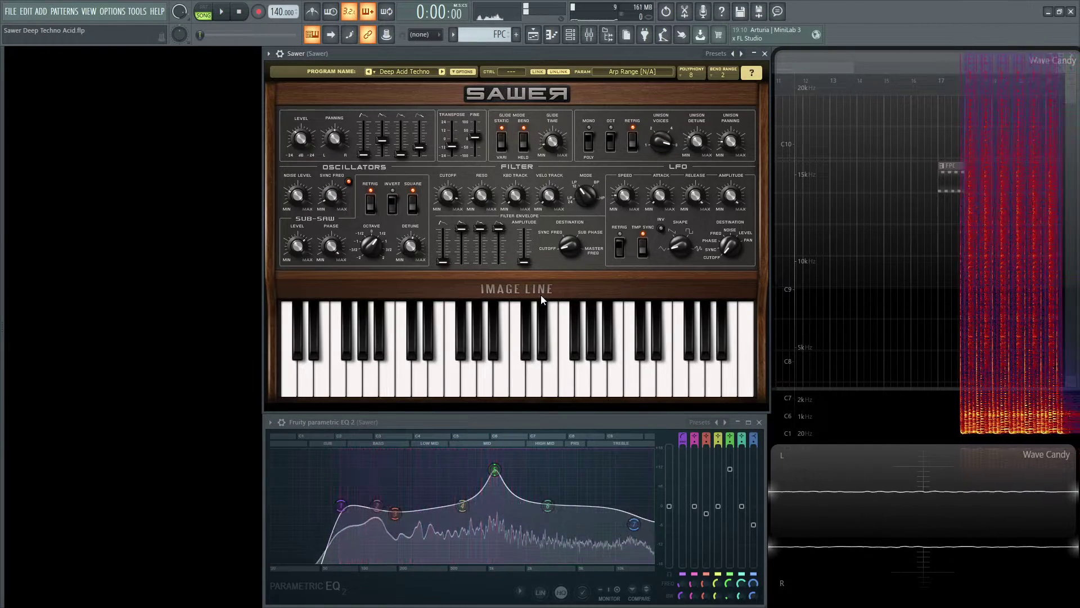
- Show the mixer and compare the pattern with the VERB track's reverb switched off and back on
{"action": "key", "text": "F9"}
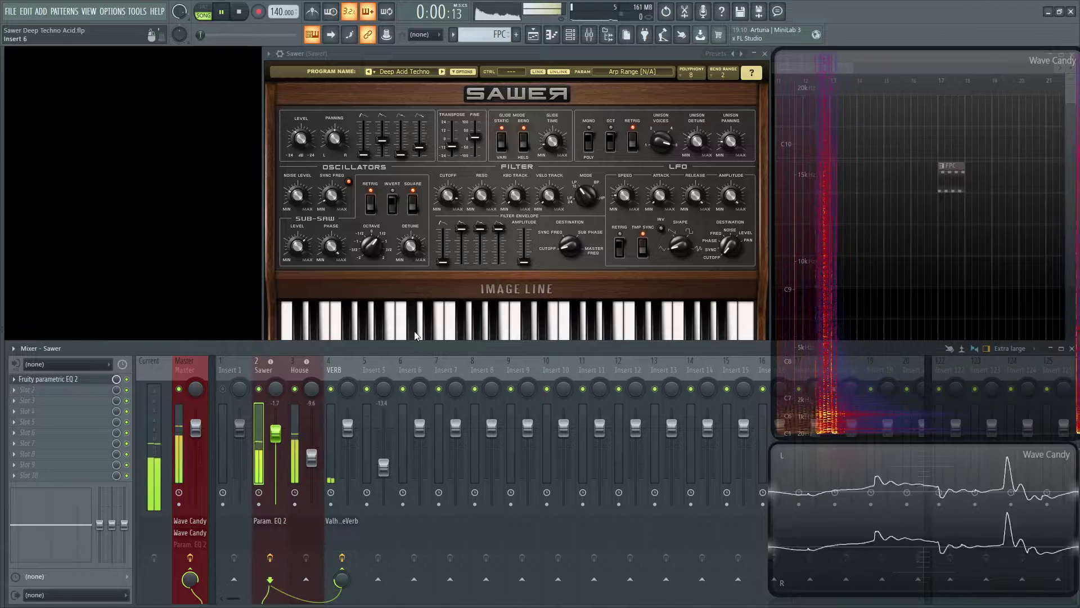
{"action": "left_click", "coordinate": [341, 557]}
{"action": "key", "text": "space"}
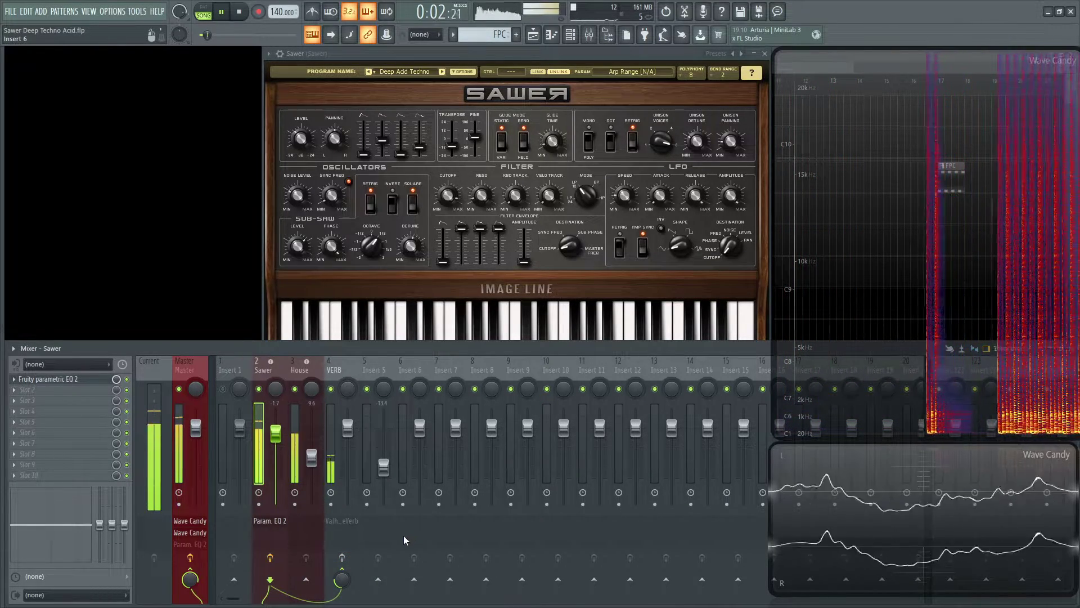
{"action": "key", "text": "space"}
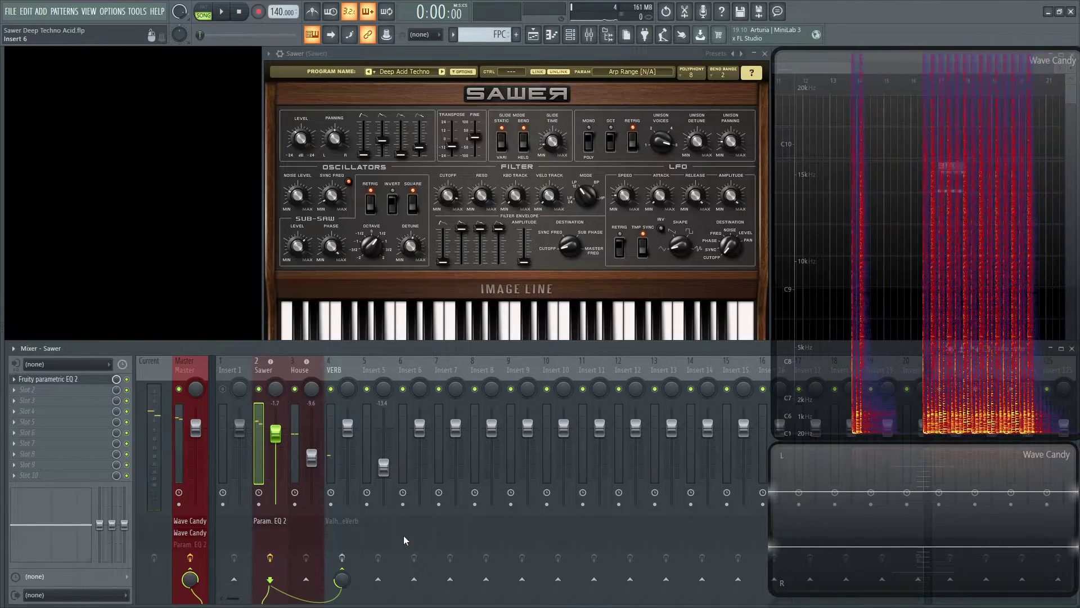
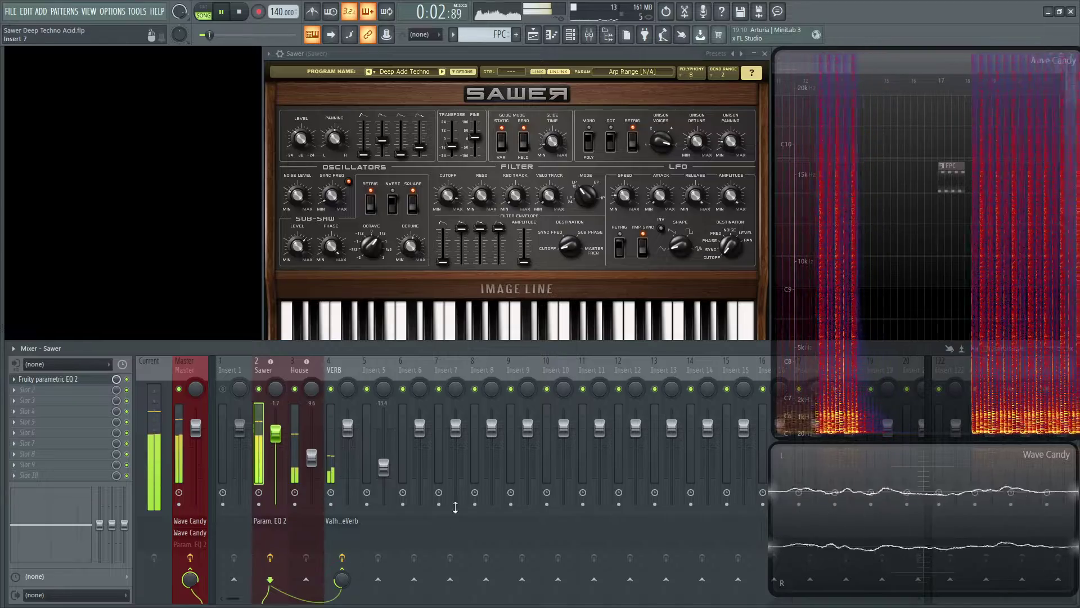
{"action": "key", "text": "space"}
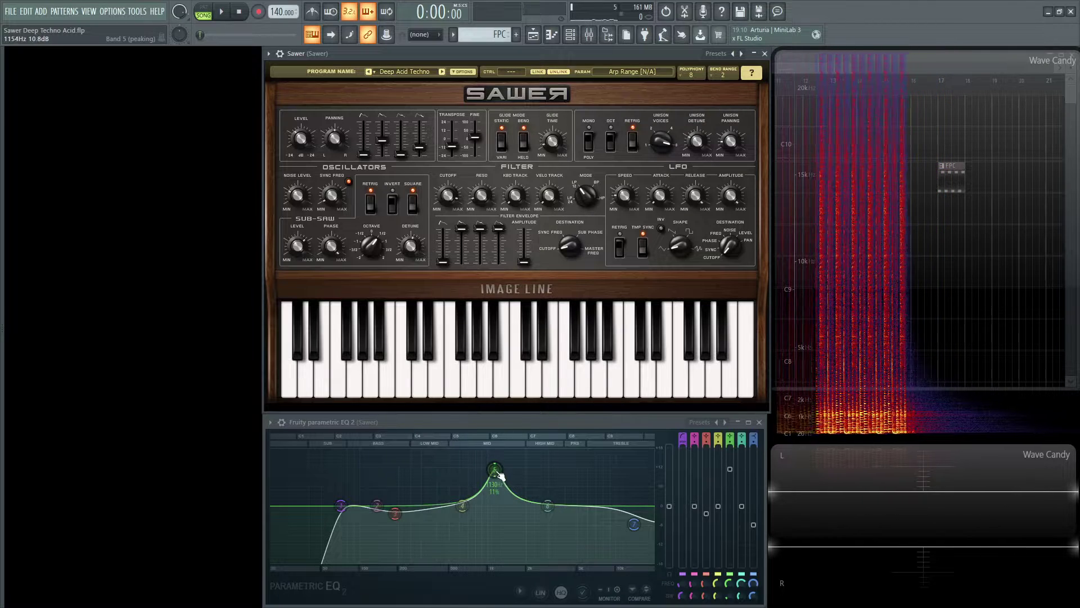
- Show the playlist, expand the Sawer track's Band 5 freq automation clip and audition its effect on the EQ
{"action": "key", "text": "F5"}
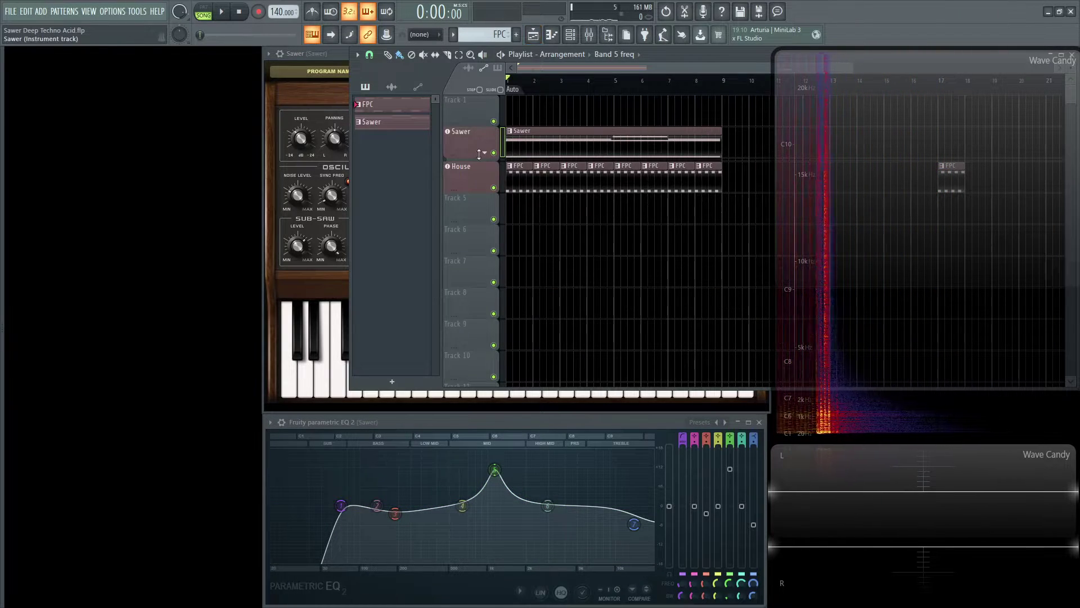
{"action": "left_click", "coordinate": [485, 153]}
{"action": "left_click", "coordinate": [494, 241]}
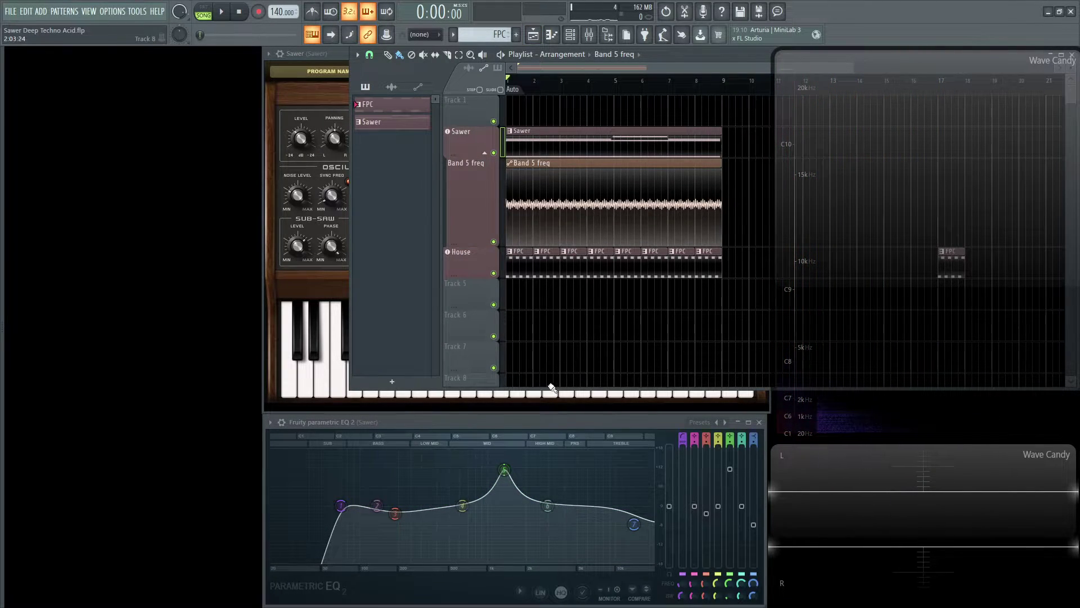
{"action": "key", "text": "space"}
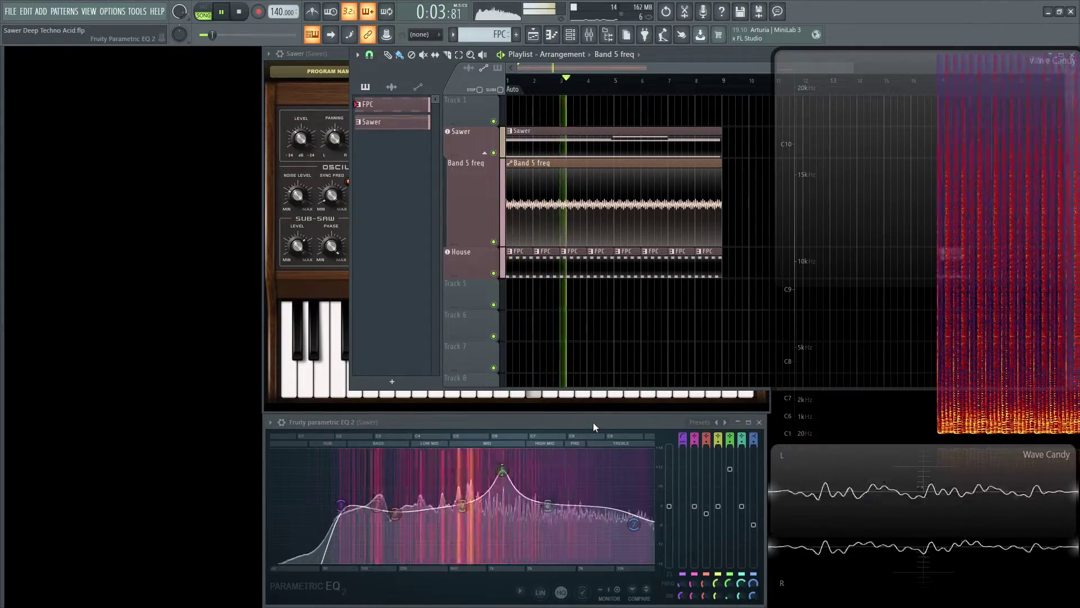
{"action": "key", "text": "space"}
- Place the Parametric EQ 2 window over the playlist, audition the moving band, and inspect band 5 frequency's automation options
{"action": "left_click_drag", "start_coordinate": [593, 422], "coordinate": [518, 250]}
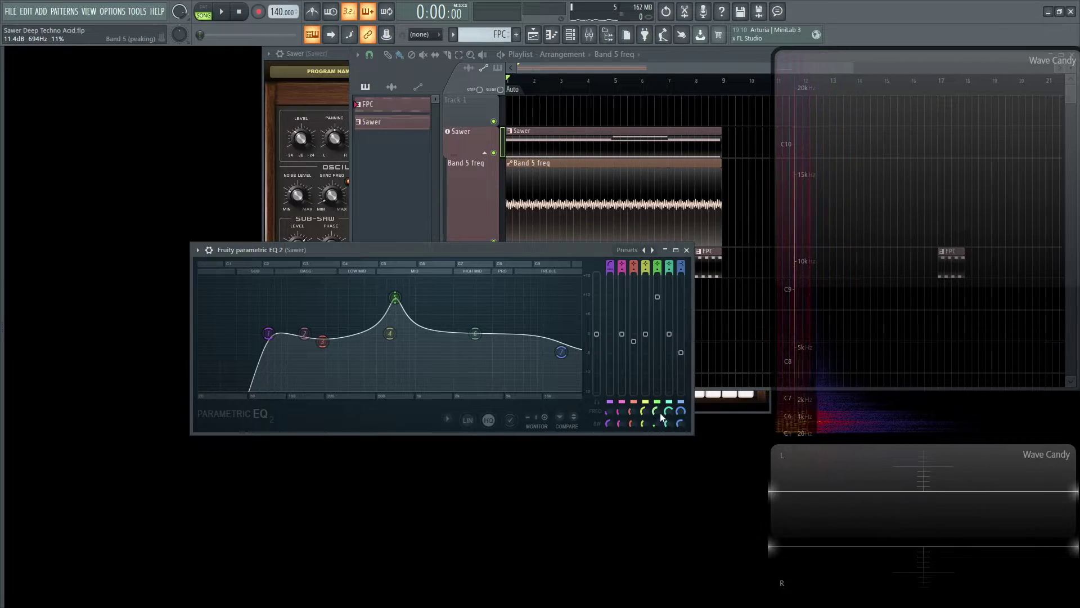
{"action": "key", "text": "space"}
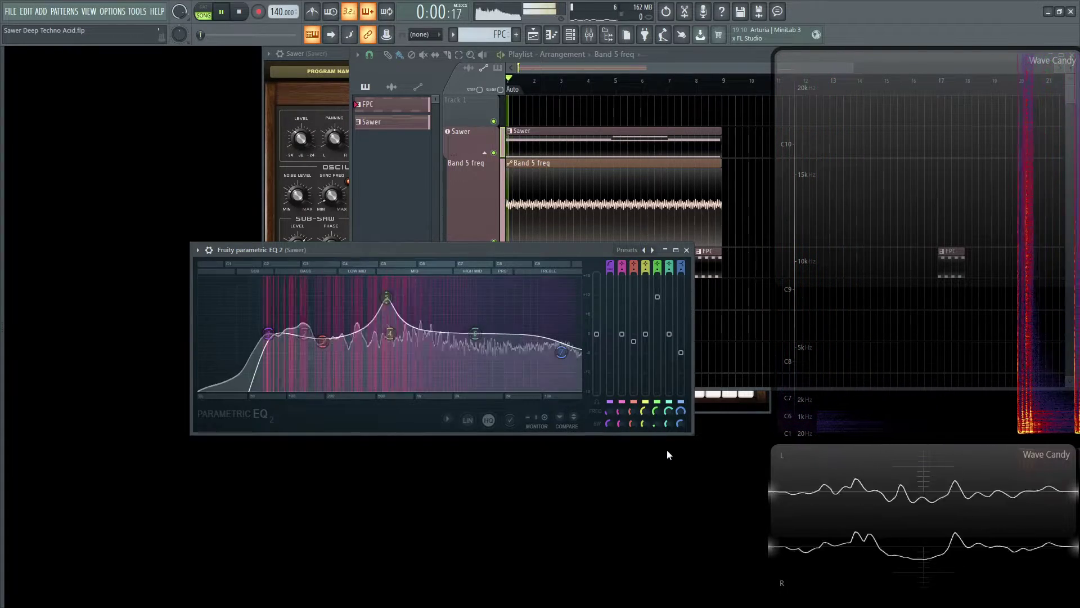
{"action": "key", "text": "space"}
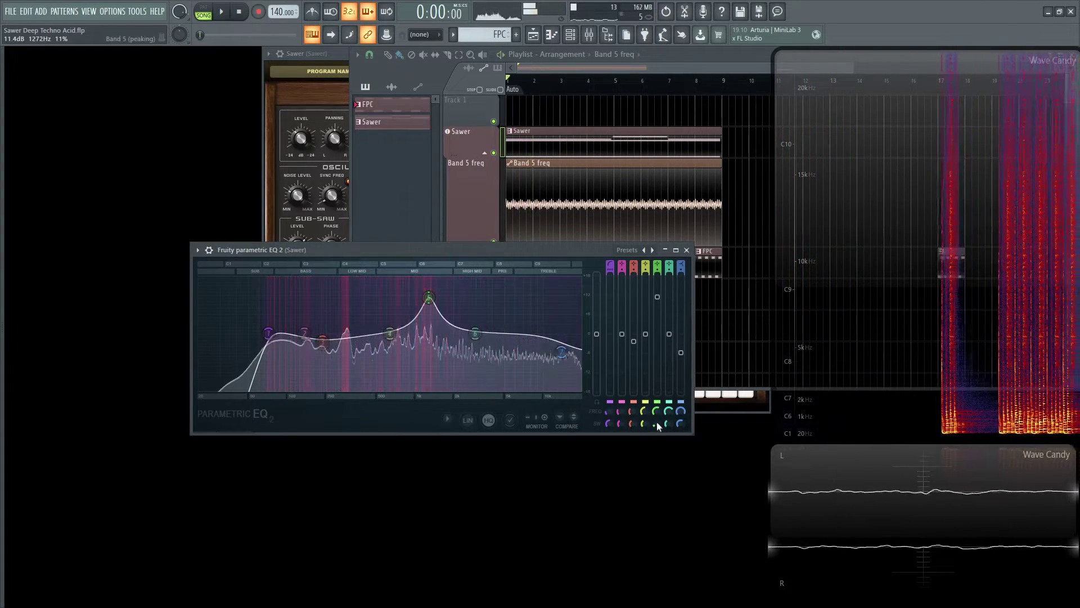
{"action": "right_click", "coordinate": [659, 401]}
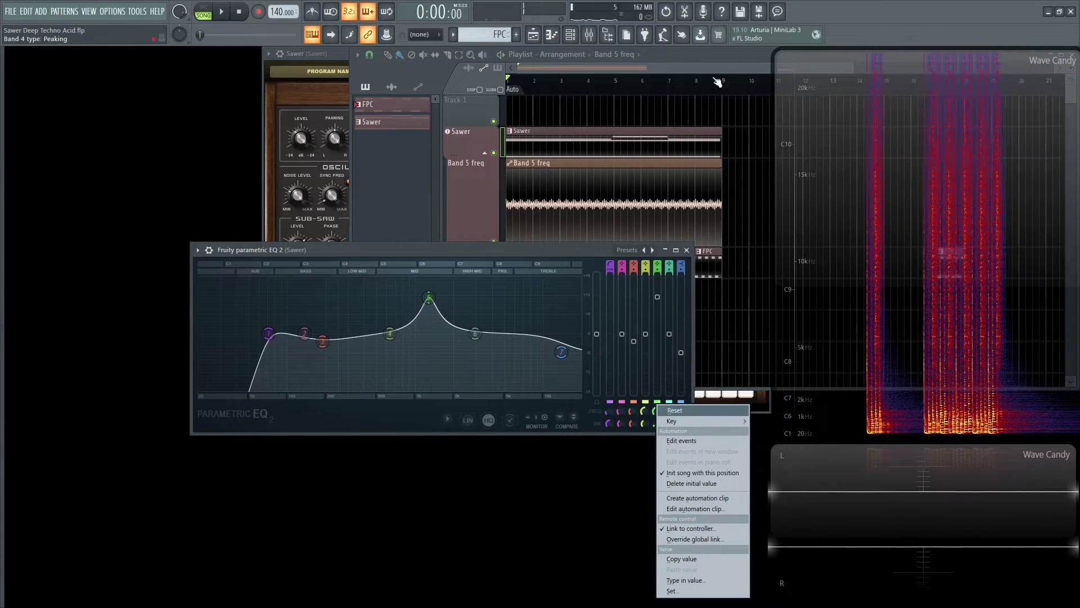
{"action": "left_click", "coordinate": [581, 145]}
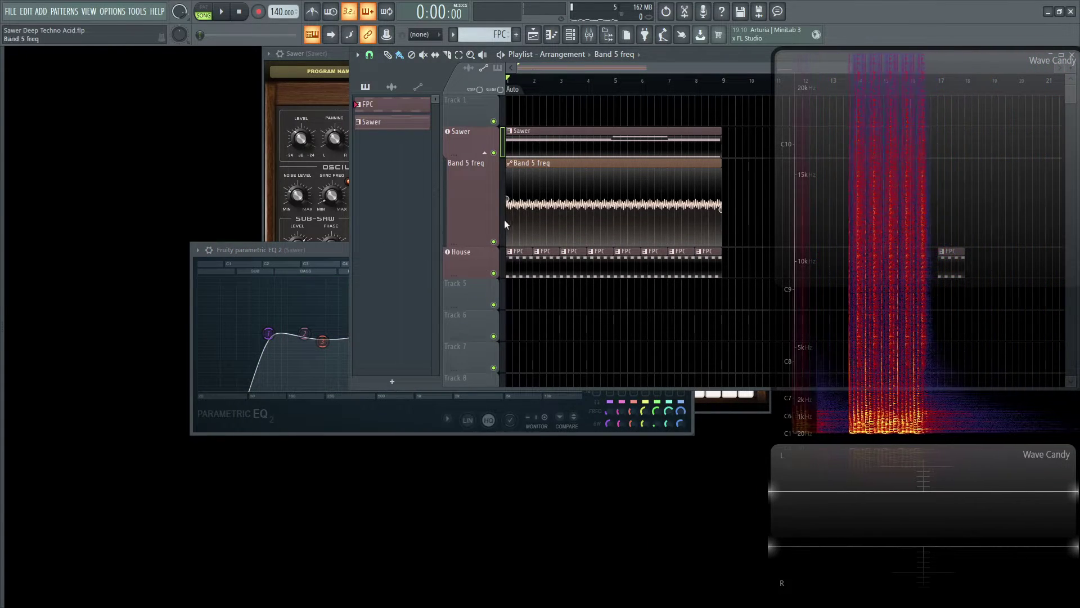
- Examine the Band 5 freq automation clip's wave shape closely and check the curve mode options of its end point
{"action": "left_click_drag", "start_coordinate": [478, 248], "coordinate": [479, 253]}
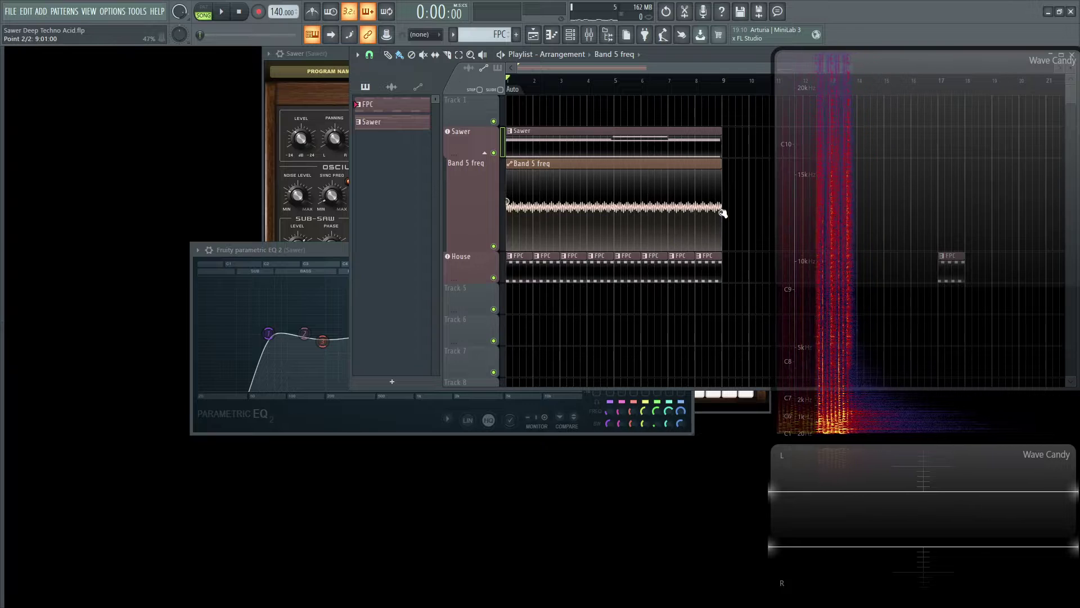
{"action": "scroll", "coordinate": [656, 243], "scroll_direction": "up", "scroll_amount": 4}
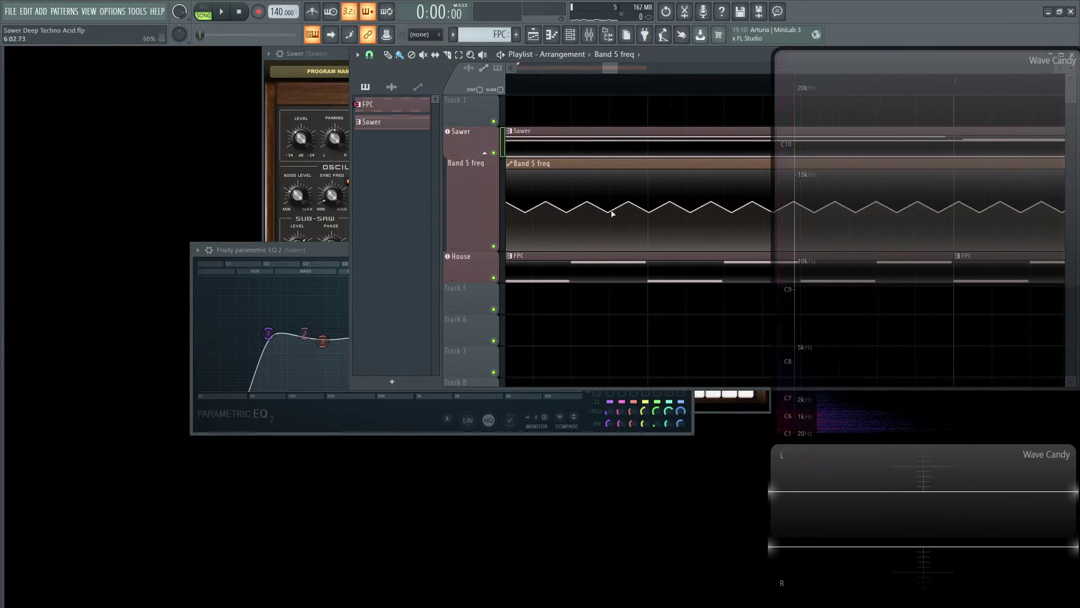
{"action": "scroll", "coordinate": [656, 219], "scroll_direction": "down", "scroll_amount": 3}
{"action": "scroll", "coordinate": [684, 241], "scroll_direction": "down", "scroll_amount": 3}
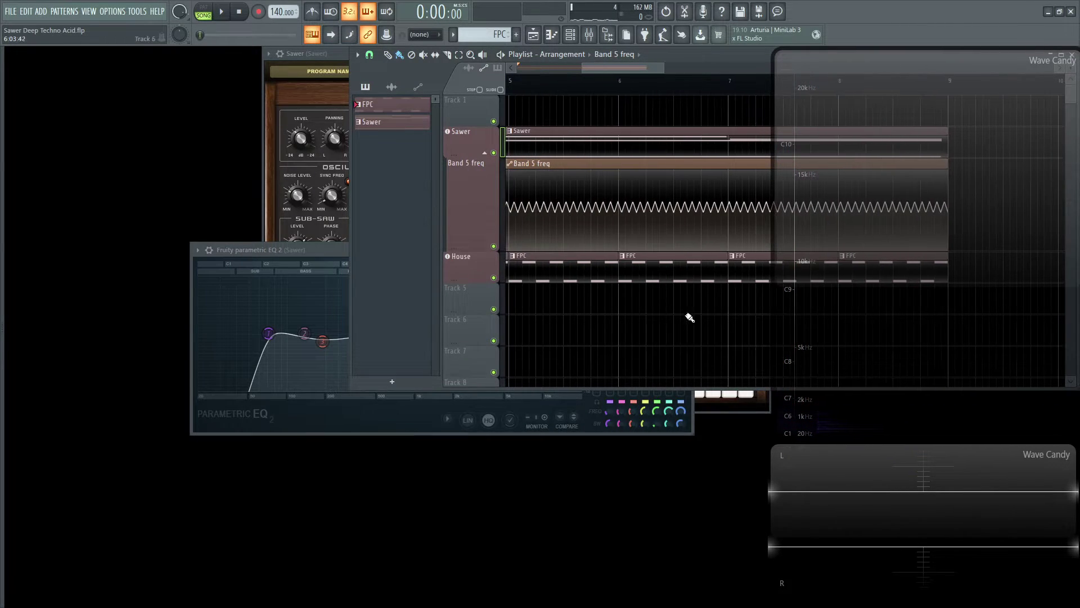
{"action": "scroll", "coordinate": [698, 275], "scroll_direction": "down", "scroll_amount": 4}
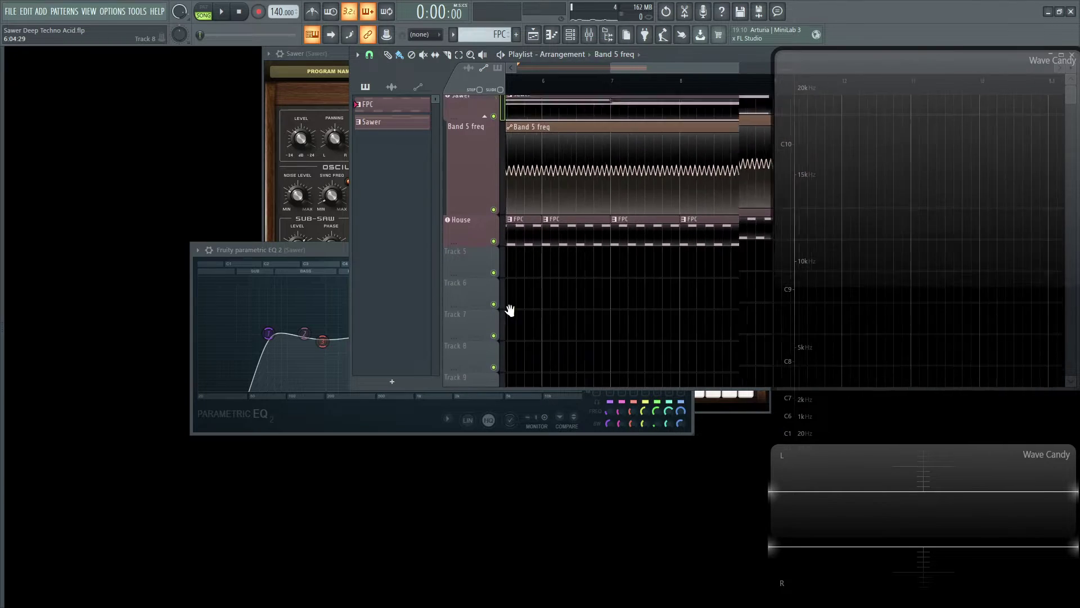
{"action": "scroll", "coordinate": [632, 215], "scroll_direction": "up", "scroll_amount": 3}
{"action": "right_click", "coordinate": [642, 208]}
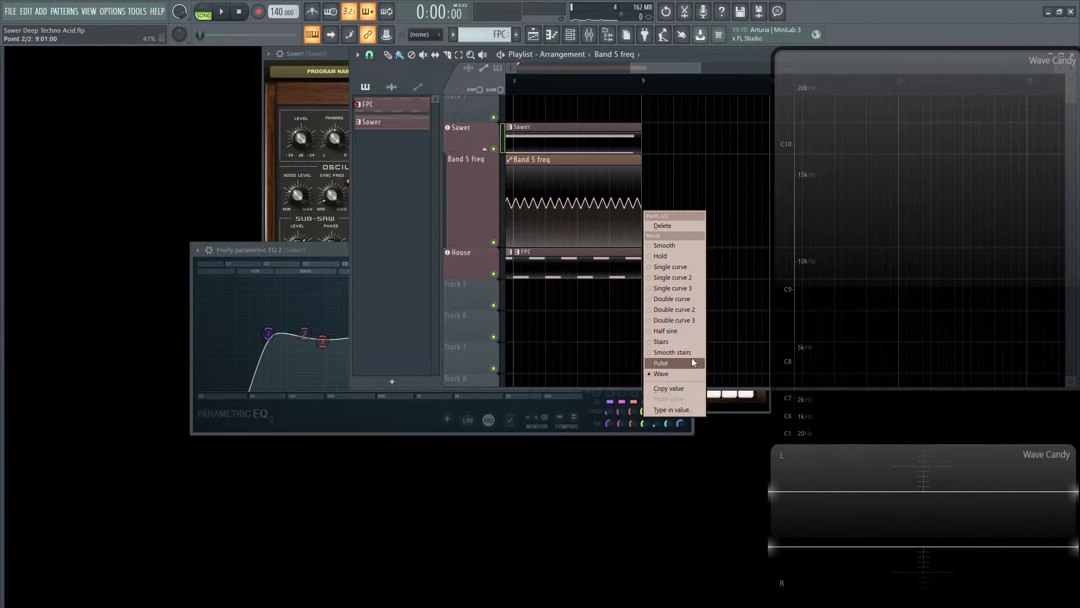
{"action": "left_click_drag", "start_coordinate": [623, 67], "coordinate": [605, 68]}
{"action": "scroll", "coordinate": [643, 211], "scroll_direction": "down", "scroll_amount": 4}
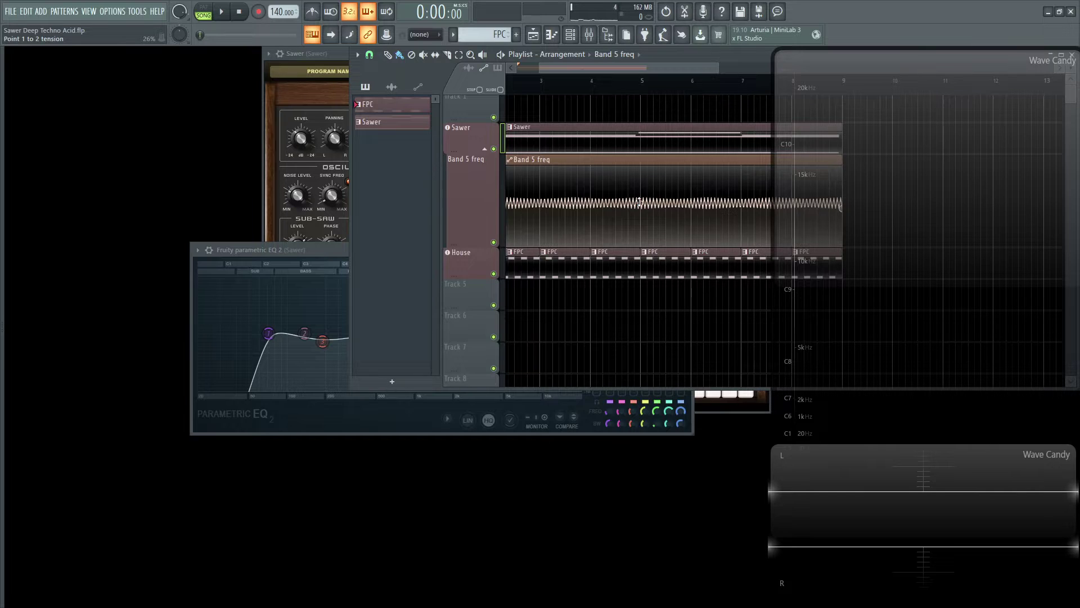
- Collapse the Sawer track's automation lane and arrange the Sawer and Parametric EQ 2 windows one above the other
{"action": "left_click", "coordinate": [486, 149]}
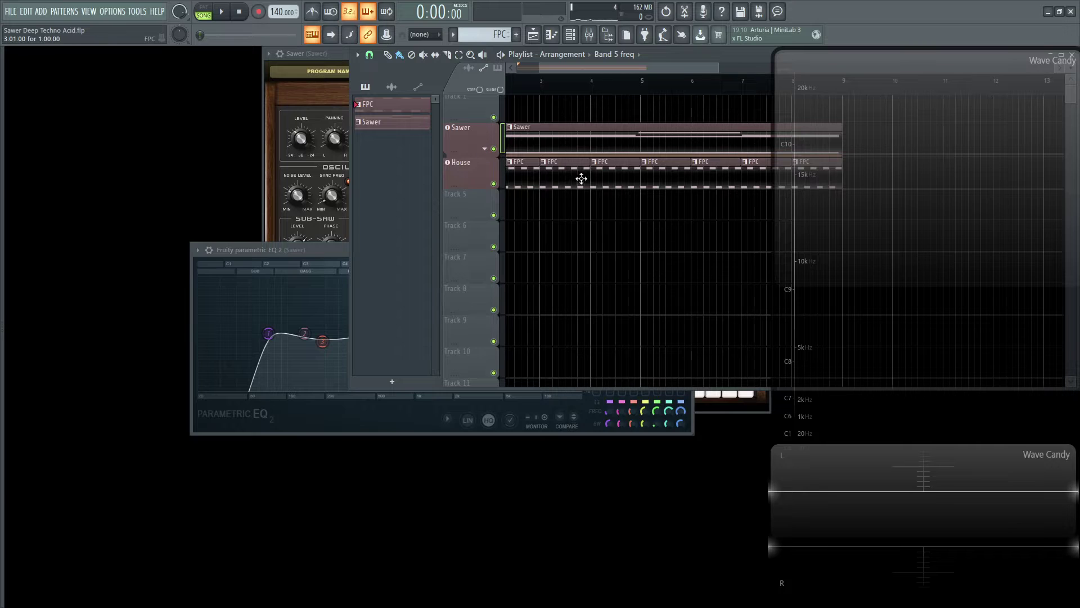
{"action": "left_click", "coordinate": [321, 88]}
{"action": "left_click_drag", "start_coordinate": [245, 249], "coordinate": [318, 423]}
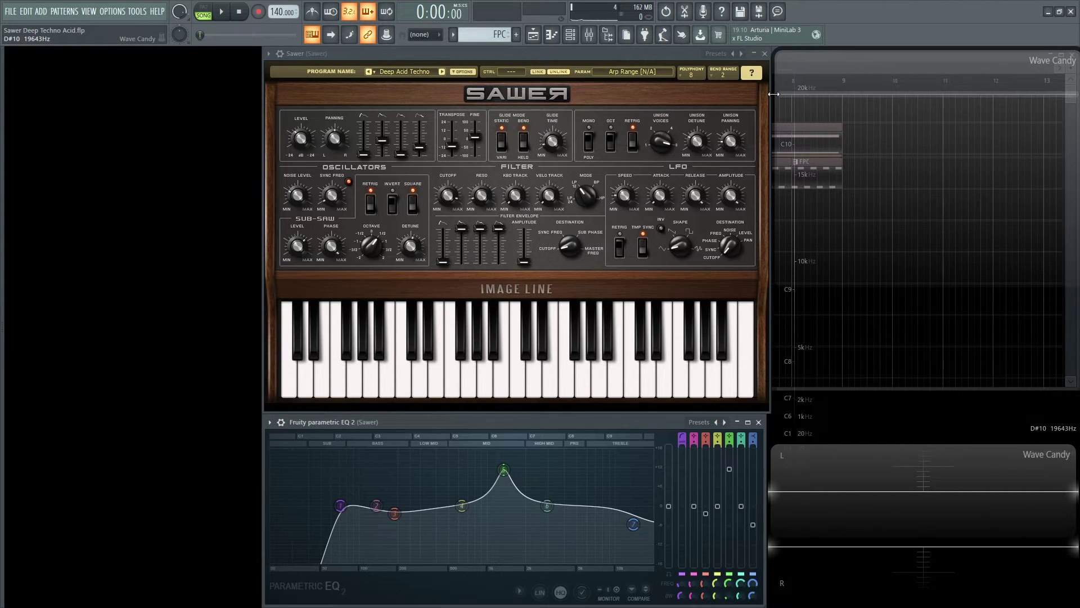
- Play the whole arrangement, following it in the playlist to the end of bar 8, and stop playback
{"action": "key", "text": "space"}
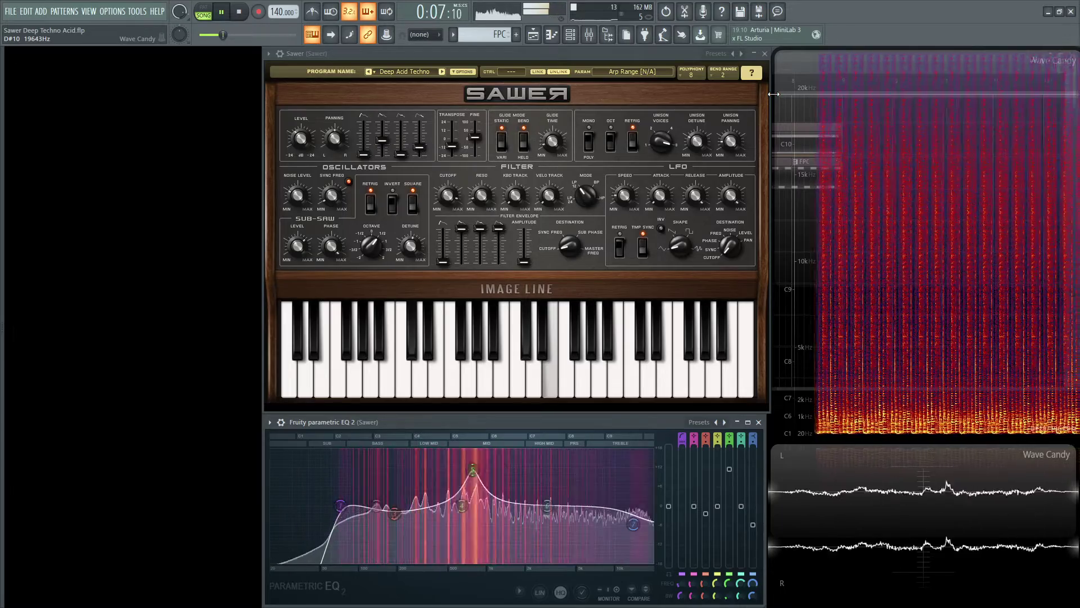
{"action": "key", "text": "F5"}
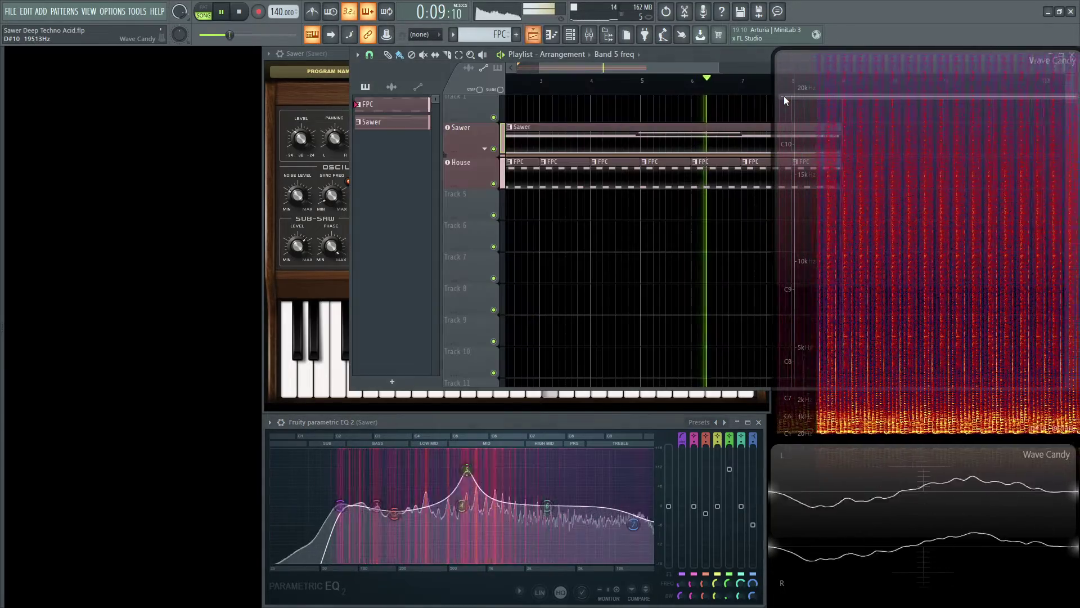
{"action": "left_click_drag", "start_coordinate": [681, 66], "coordinate": [724, 69]}
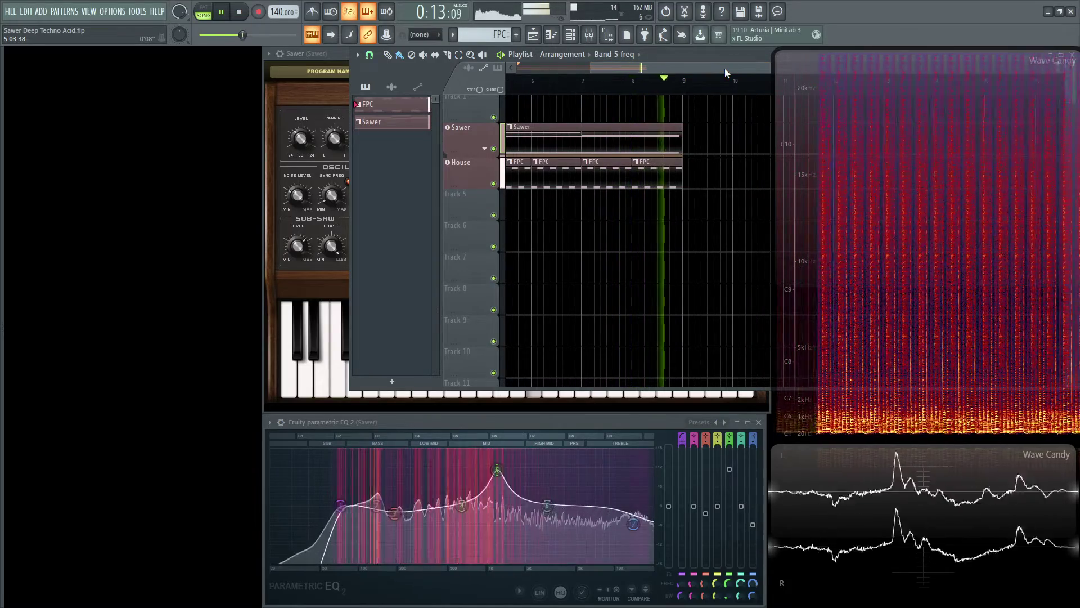
{"action": "key", "text": "space"}
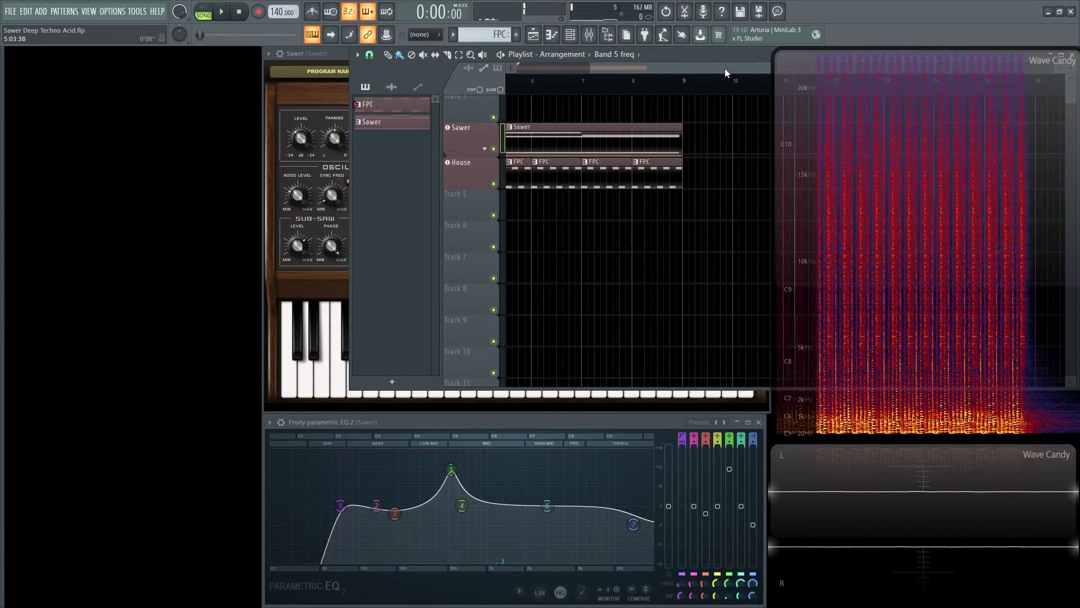